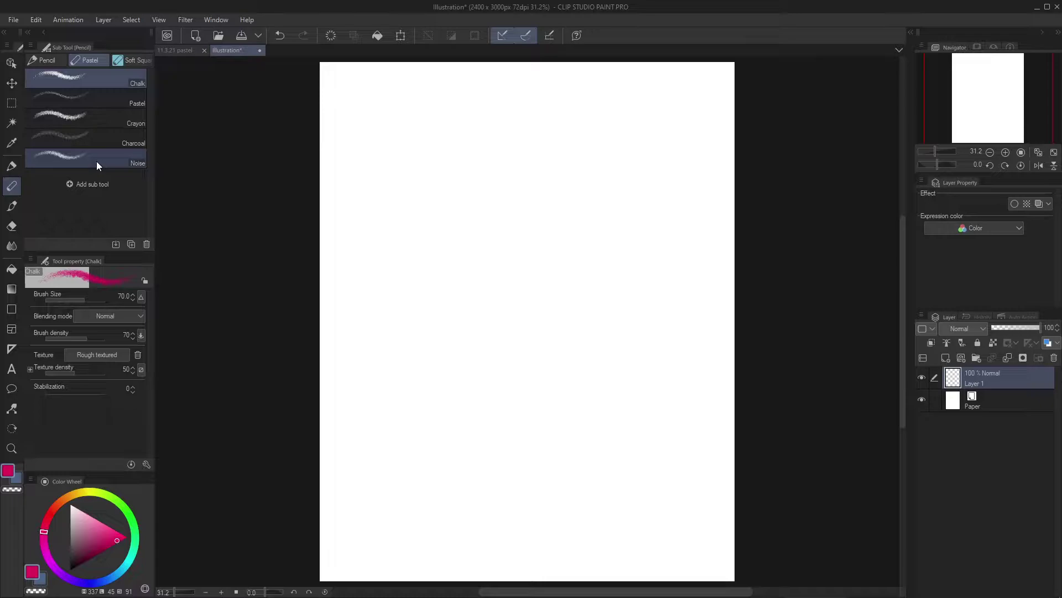
click(36, 19)
mouse_move(82, 25)
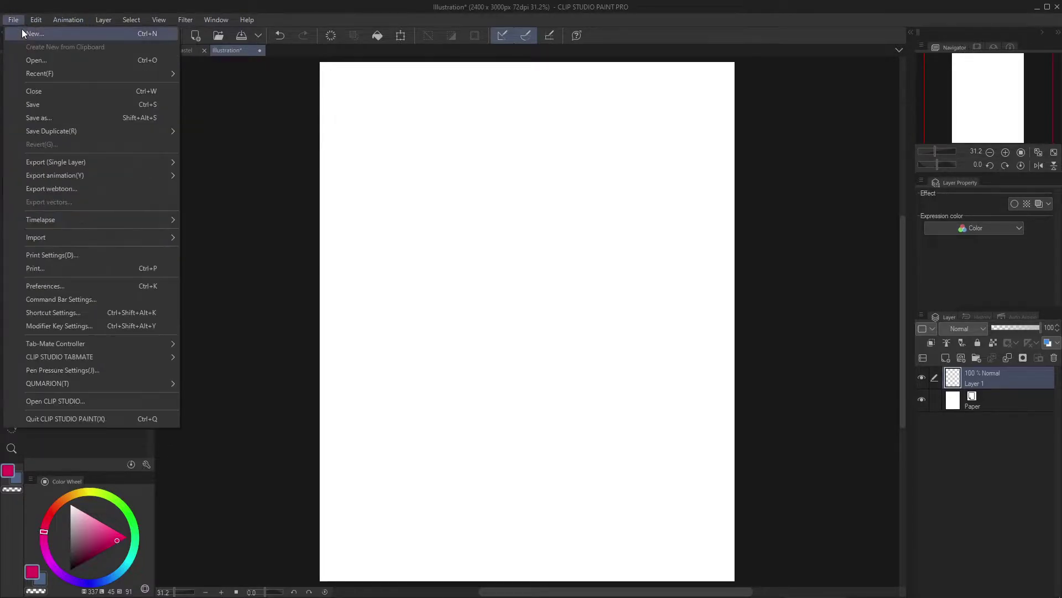
click(22, 31)
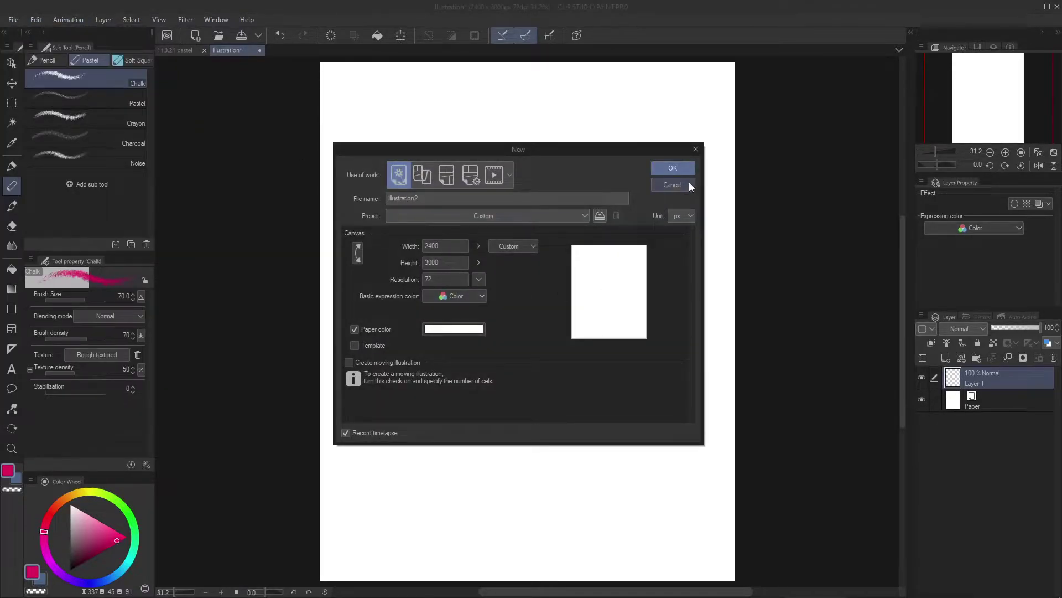
click(688, 184)
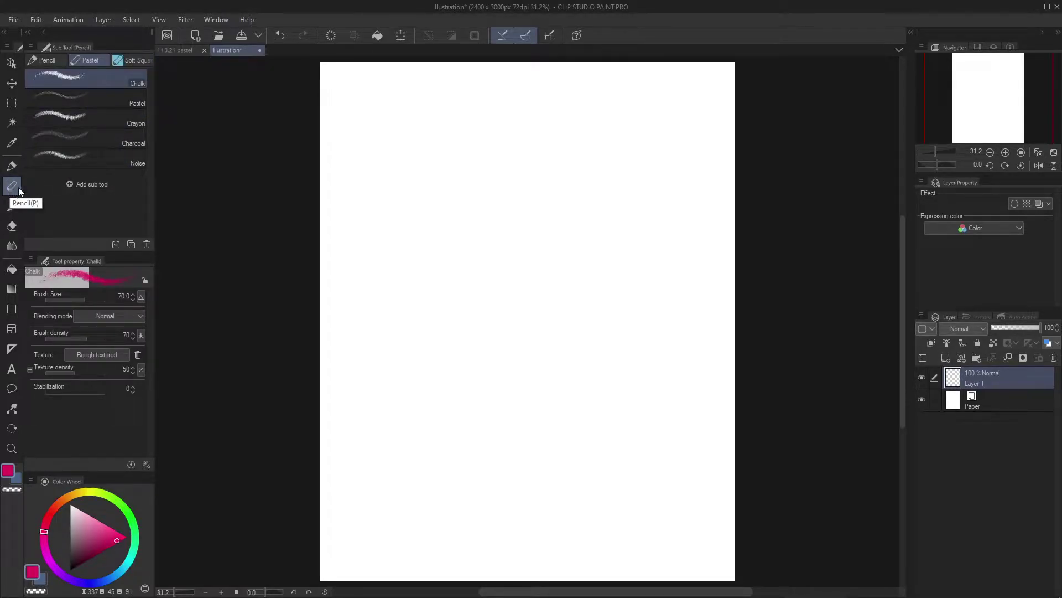
Sketch two fans of short black test strokes with the Chalk pastel at size 25 in the canvas's upper left area.
click(38, 62)
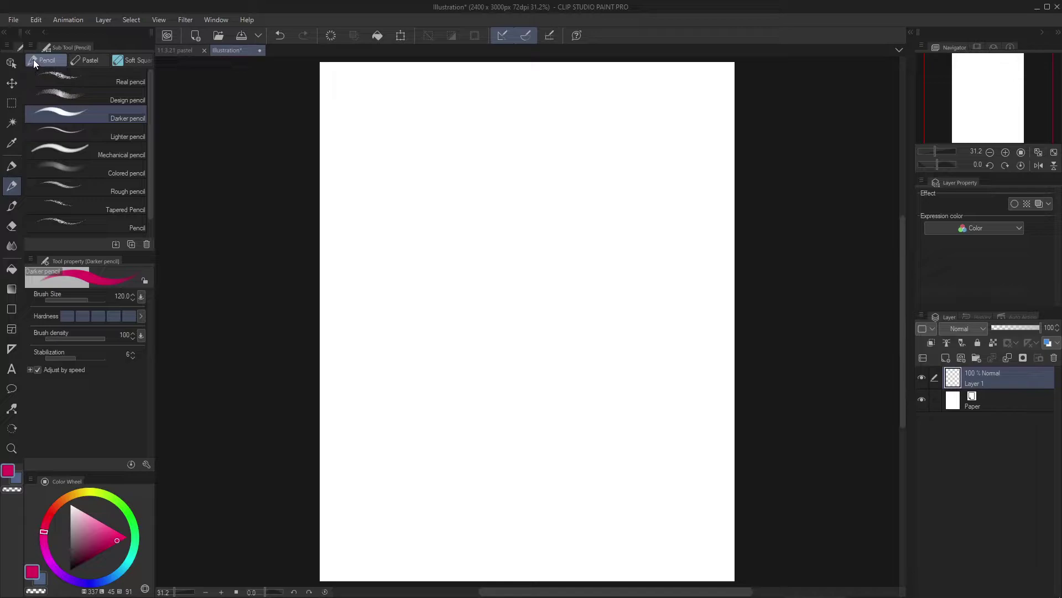
click(89, 59)
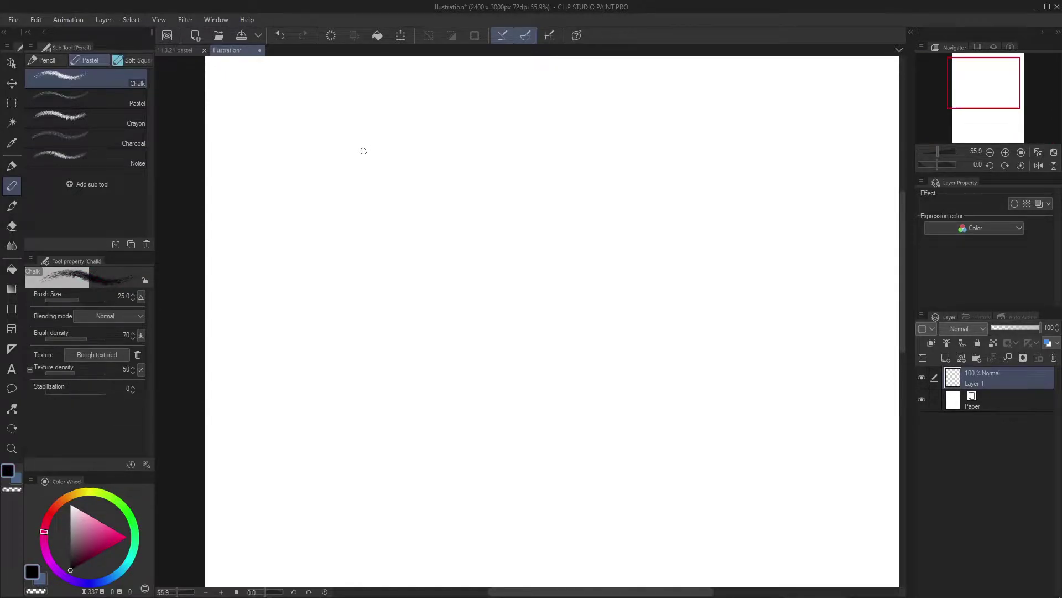
drag(277, 138, 302, 244)
mouse_move(295, 141)
mouse_down()
mouse_move(309, 242)
mouse_move(315, 126)
mouse_up()
mouse_move(324, 232)
mouse_down()
mouse_move(333, 139)
mouse_move(321, 232)
mouse_up()
mouse_move(348, 188)
mouse_down()
mouse_move(327, 241)
mouse_move(357, 196)
mouse_move(411, 156)
mouse_up()
mouse_move(345, 209)
mouse_down()
mouse_move(424, 168)
mouse_move(432, 175)
mouse_up()
drag(349, 213, 458, 180)
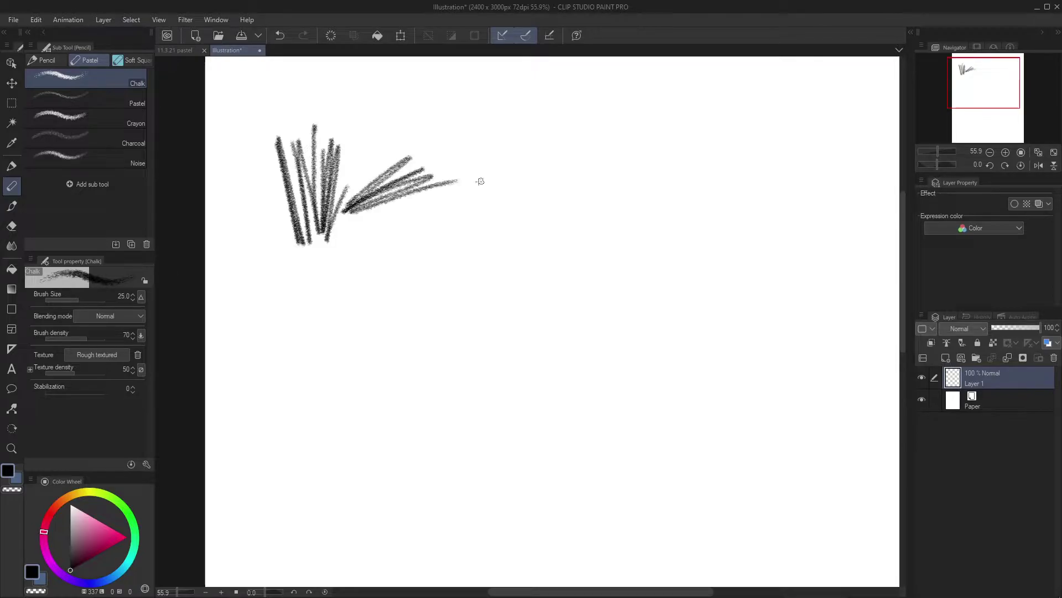
Set the Chalk brush size to 150 and draw one long looping zigzag test stroke across the upper half of the canvas.
scroll(413, 185, up, 10)
scroll(413, 191, down, 9)
scroll(409, 201, up, 1)
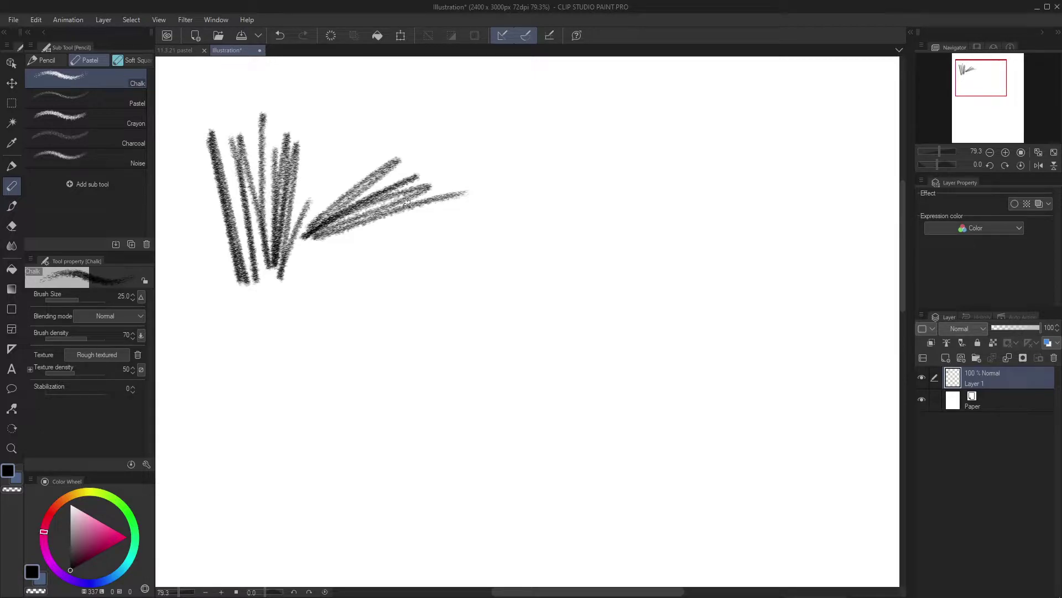
scroll(408, 256, down, 4)
key(bracketright)
key(bracketright)
key(bracketright)
key(bracketright)
key(bracketright)
key(bracketright)
key(bracketright)
key(bracketright)
key(bracketright)
key(bracketright)
key(bracketright)
key(bracketleft)
key(bracketleft)
mouse_move(385, 304)
mouse_down()
mouse_move(546, 223)
mouse_move(372, 303)
mouse_move(641, 251)
mouse_move(349, 380)
mouse_move(584, 319)
mouse_move(443, 406)
mouse_move(581, 457)
mouse_move(640, 225)
mouse_move(477, 126)
mouse_move(713, 205)
mouse_move(742, 322)
mouse_up()
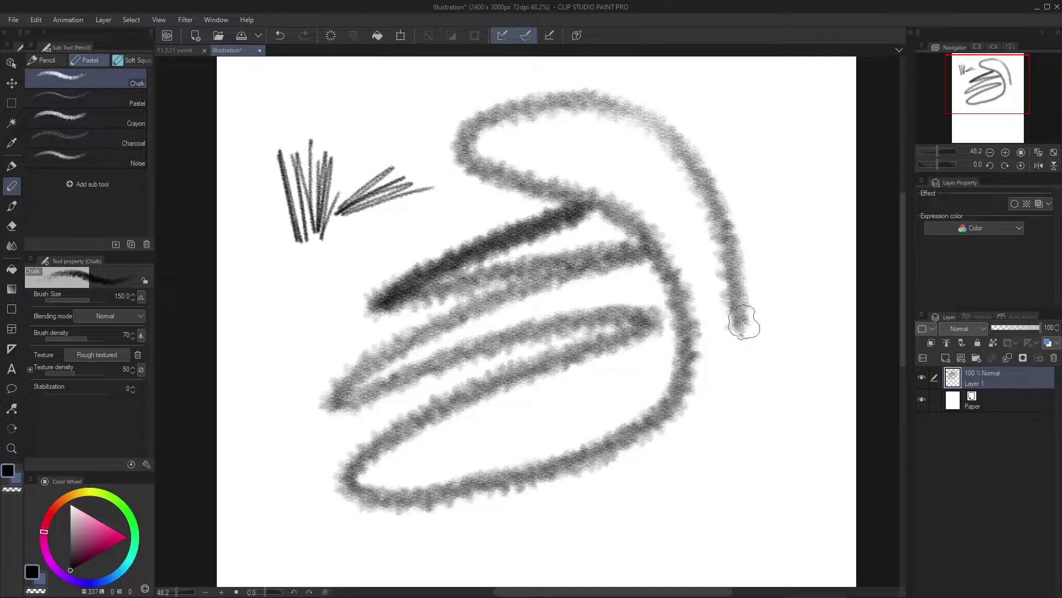
drag(512, 276, 490, 271)
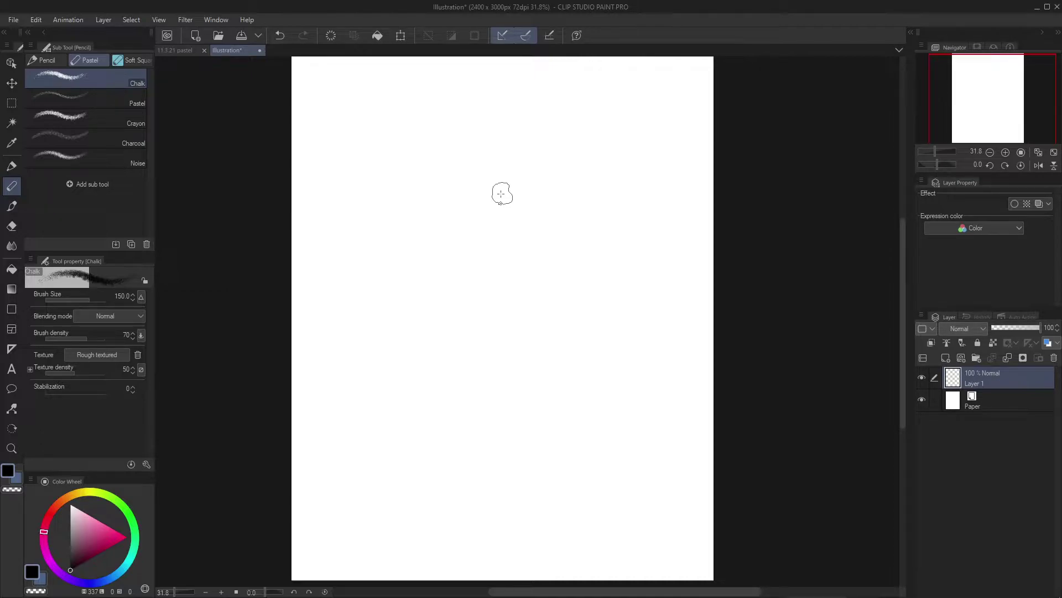
Choose the Soft Square pastel at size 200 and paint a fan of black test strokes in the canvas's upper half.
click(119, 62)
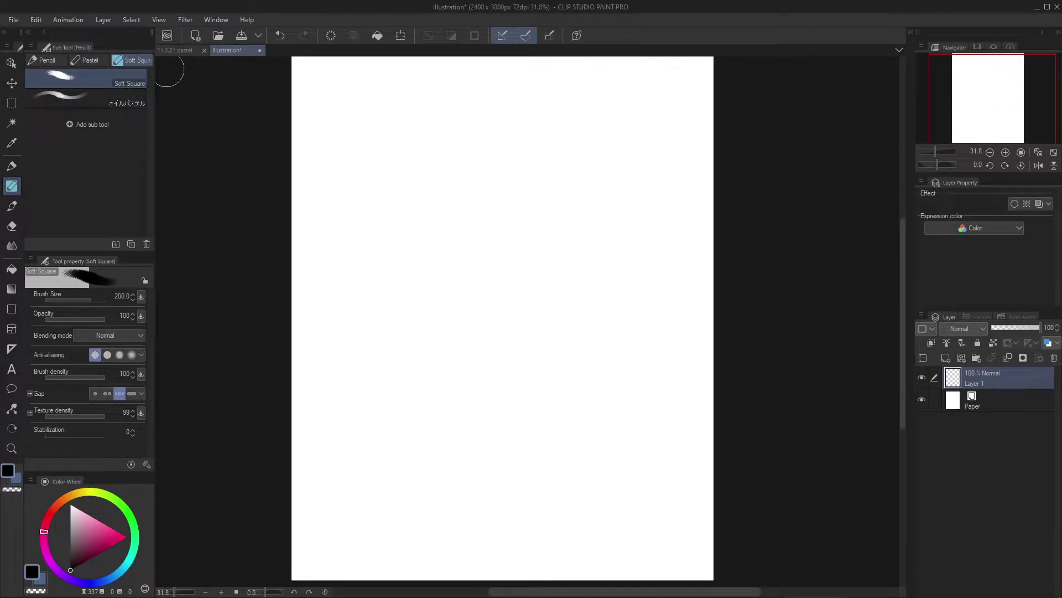
drag(486, 192, 467, 179)
scroll(468, 178, up, 3)
mouse_move(365, 211)
mouse_down()
mouse_move(462, 165)
mouse_move(477, 173)
mouse_up()
mouse_move(370, 233)
mouse_down()
mouse_move(510, 187)
mouse_move(431, 228)
mouse_move(545, 213)
mouse_move(531, 256)
mouse_up()
drag(372, 256, 527, 304)
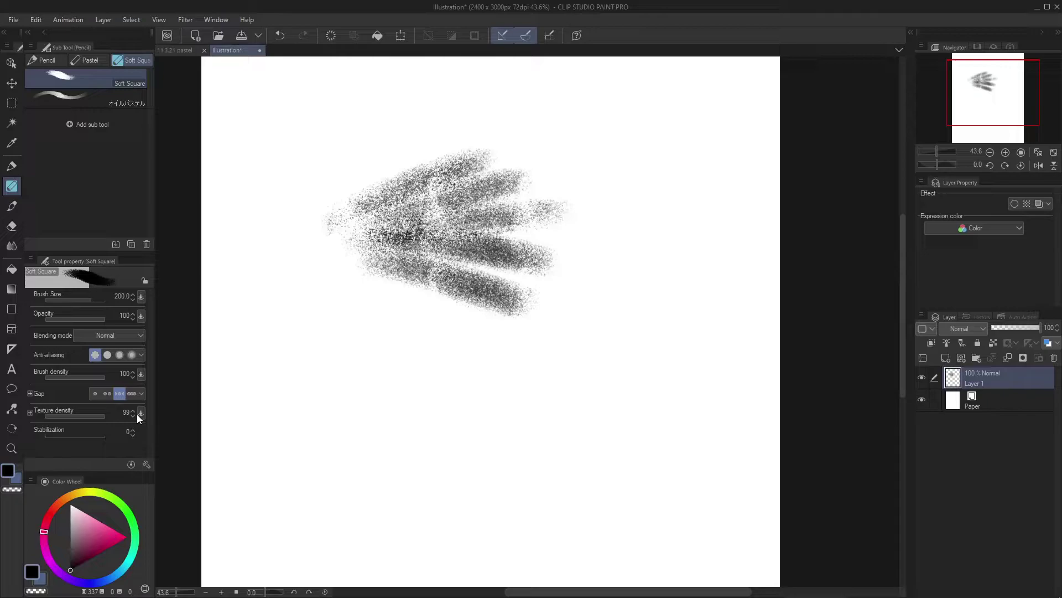
Layer more Soft Square strokes over the lower strokes of the fan to darken them.
drag(500, 286, 506, 294)
scroll(507, 294, up, 5)
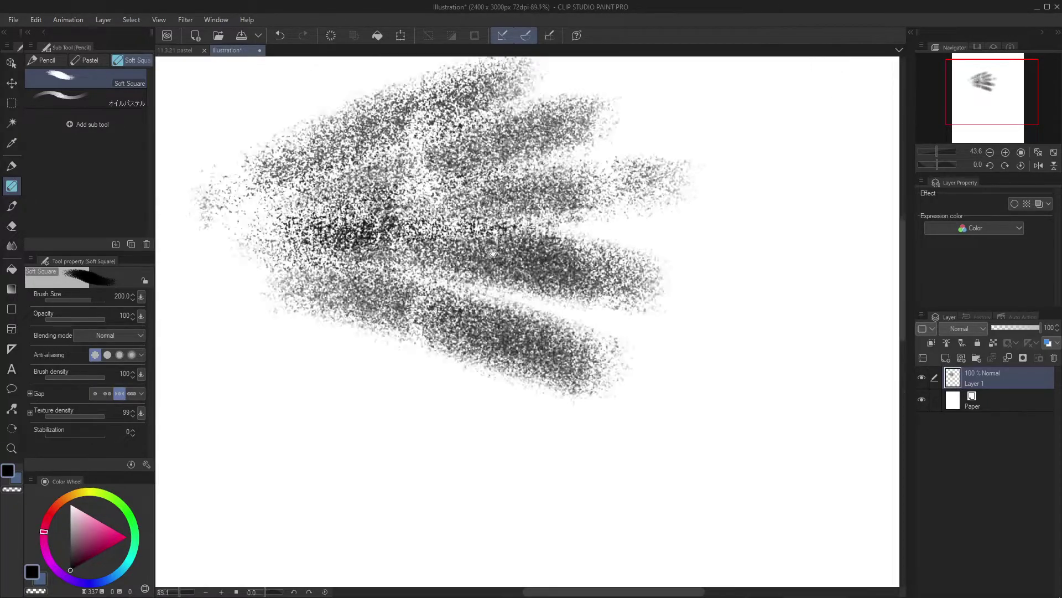
drag(323, 303, 631, 334)
drag(418, 312, 414, 335)
Set the Soft Square brush size to 250 and darken the upper and middle strokes of the fan.
key(bracketleft)
key(bracketleft)
key(bracketright)
key(bracketright)
key(bracketright)
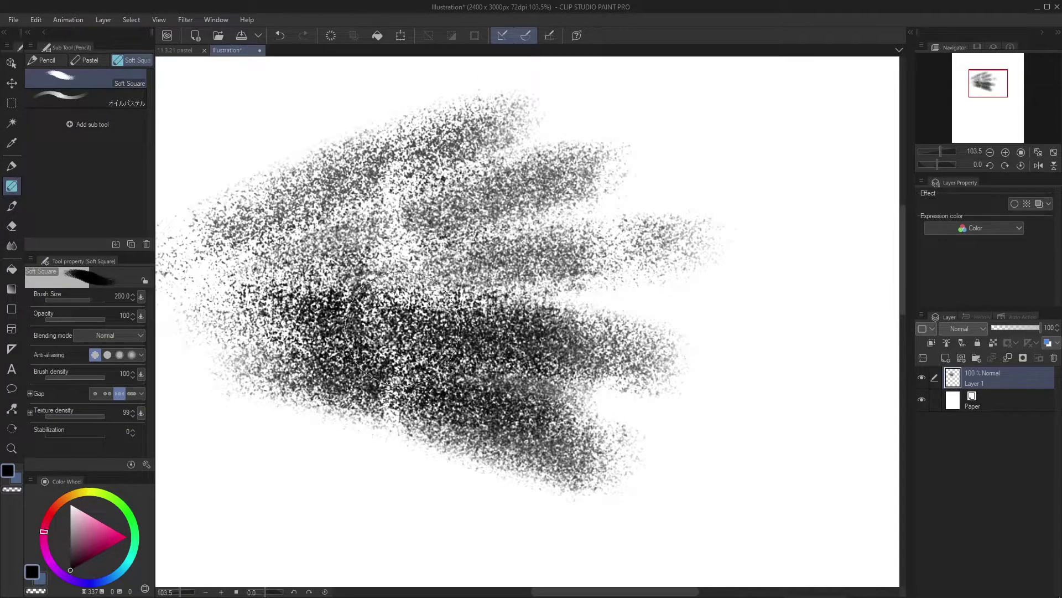
drag(355, 304, 626, 273)
drag(345, 258, 598, 191)
drag(292, 208, 569, 118)
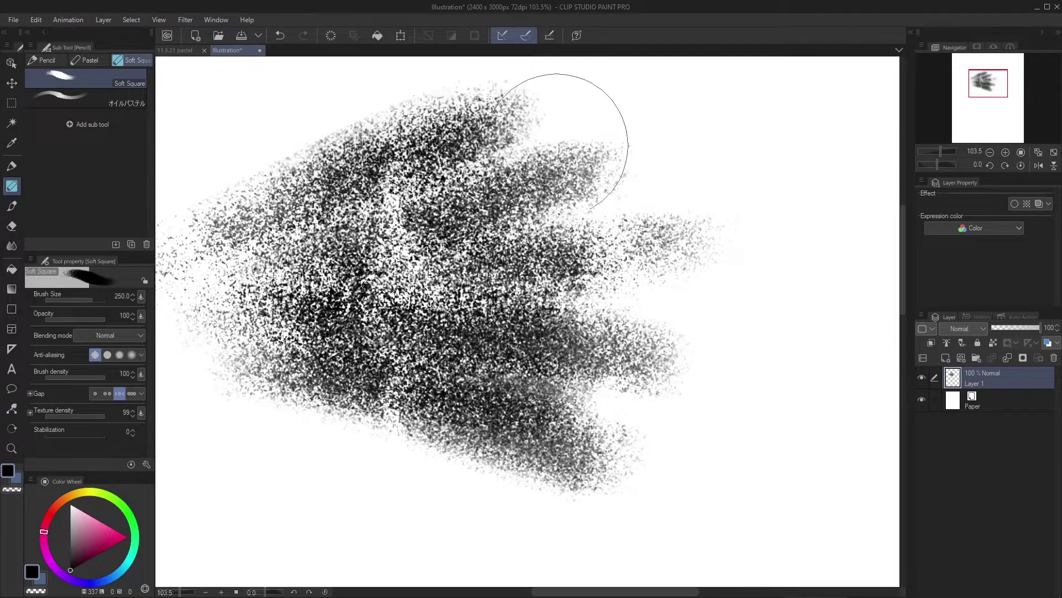
drag(387, 227, 635, 185)
drag(359, 294, 704, 292)
scroll(440, 283, up, 3)
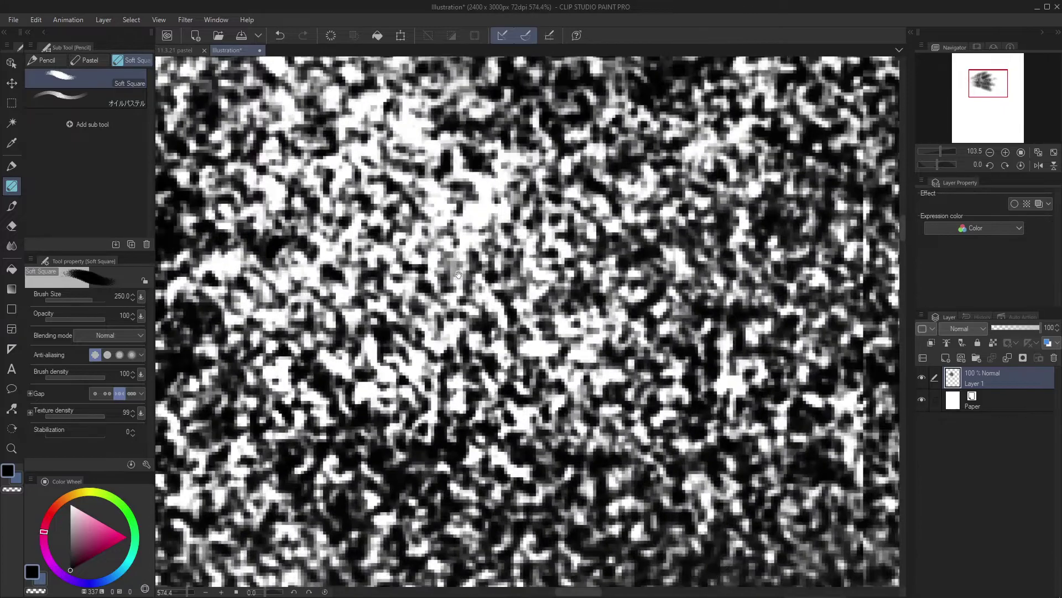
scroll(403, 298, down, 3)
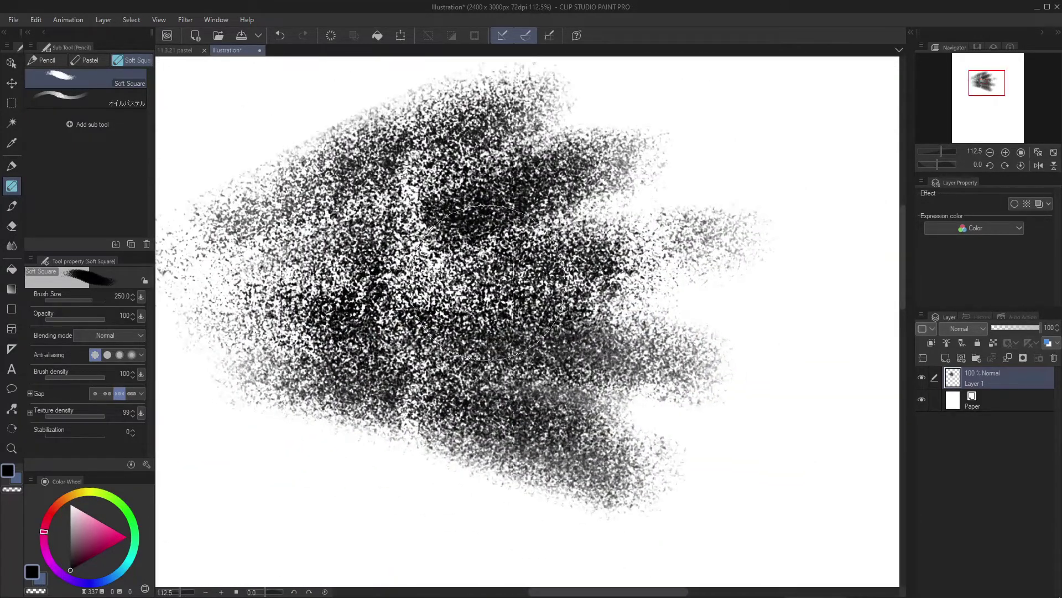
Transform the painted layer by nudging it a few pixels, keeping its scale at 100, and apply it.
key(ctrl+t)
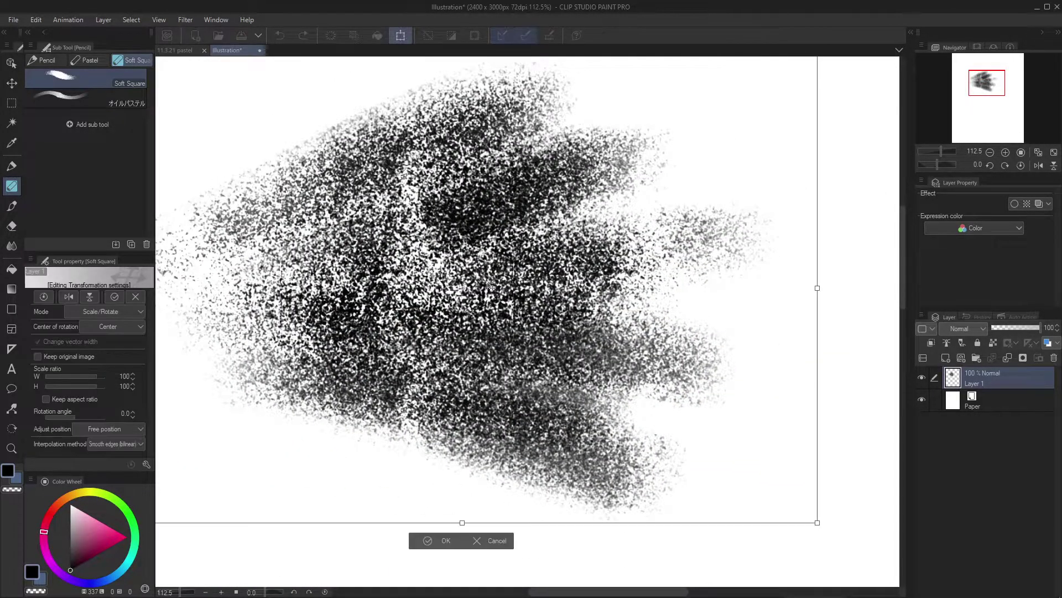
key(Right)
key(Up)
key(Left)
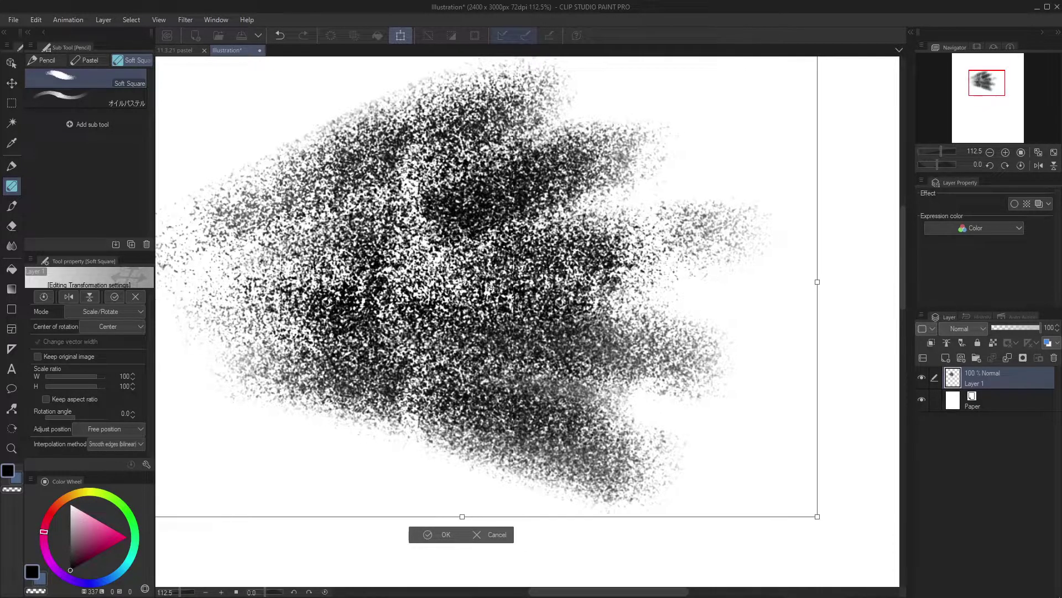
key(Return)
Paint further Soft Square strokes over the nudged patch and undo them.
drag(428, 359, 500, 363)
drag(396, 340, 503, 339)
drag(431, 310, 603, 227)
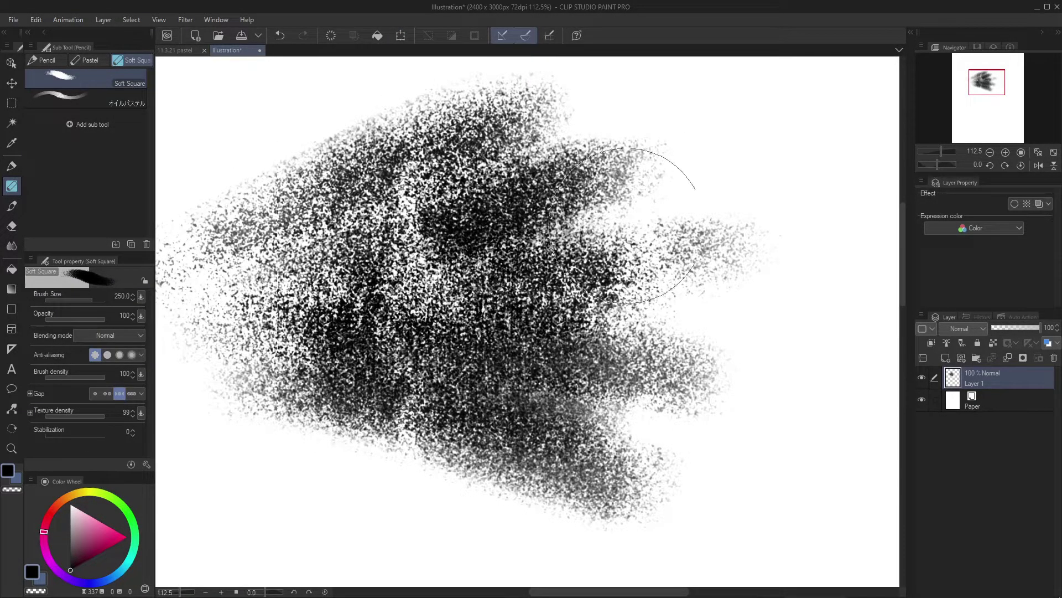
drag(424, 332, 596, 276)
drag(382, 221, 575, 130)
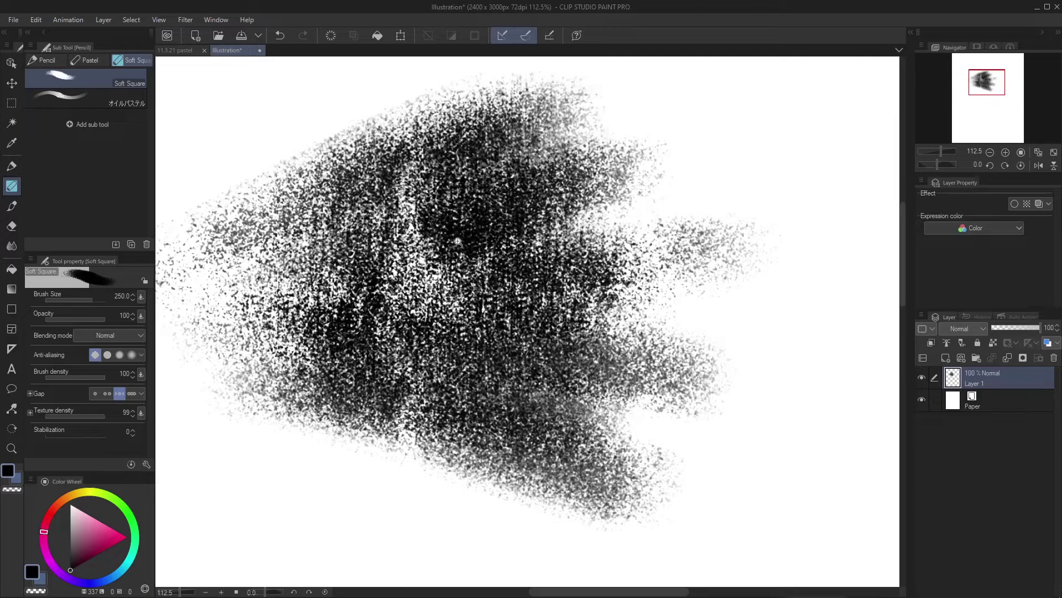
scroll(464, 242, down, 3)
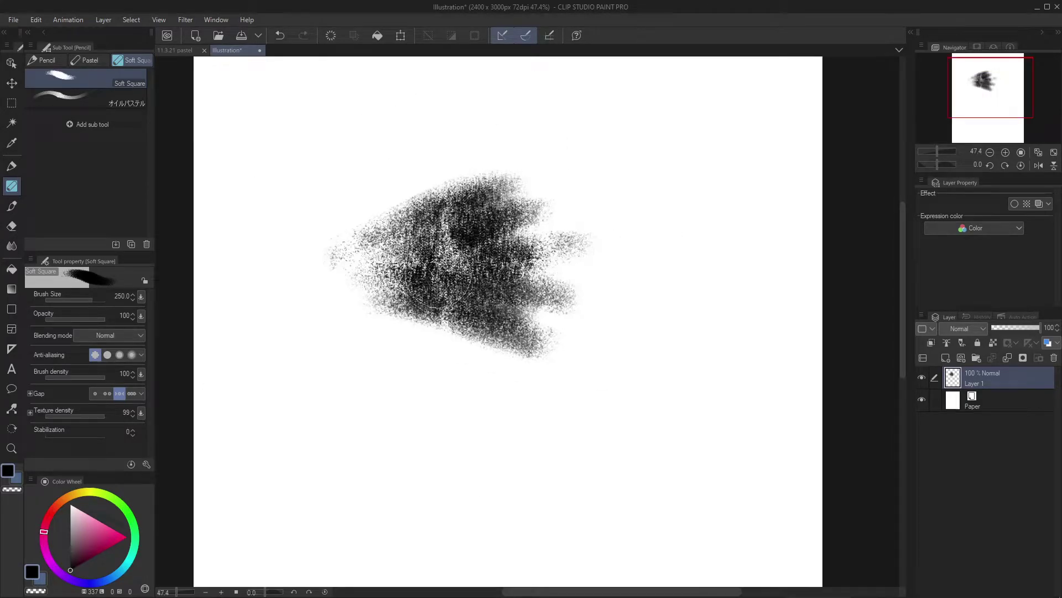
key(ctrl+z)
Shrink the painted patch slightly from its lower right corner and brush more Soft Square strokes over it.
scroll(438, 274, up, 2)
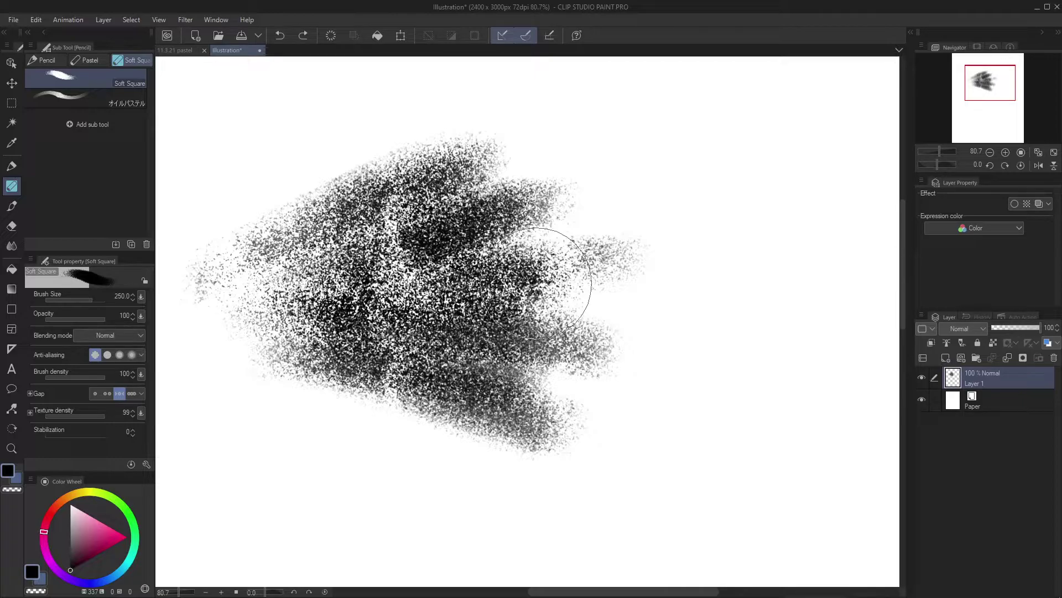
key(ctrl+t)
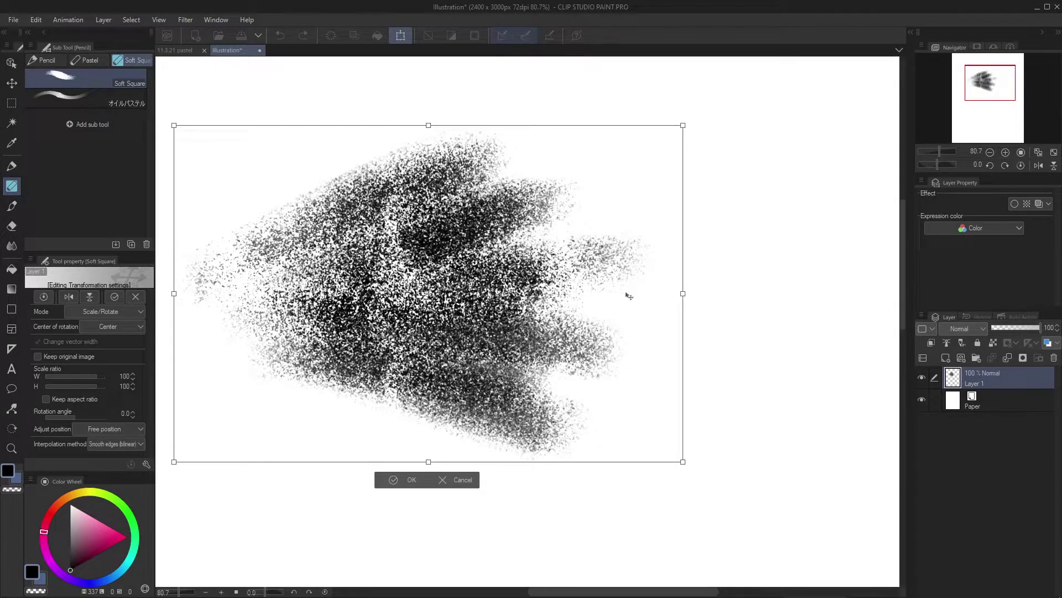
drag(682, 462, 642, 427)
key(Return)
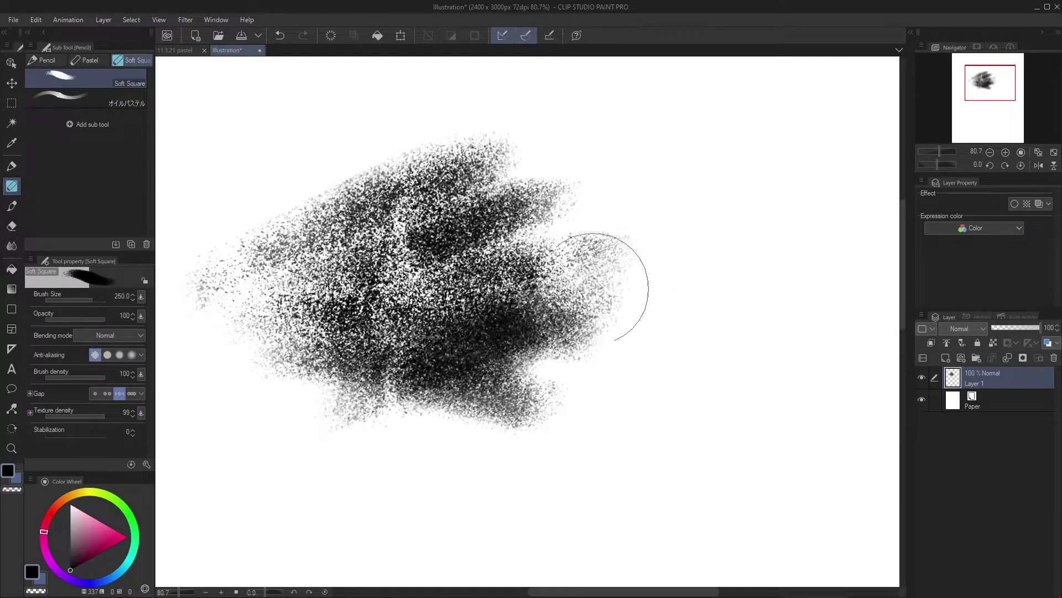
mouse_move(393, 285)
mouse_down()
mouse_move(545, 208)
mouse_move(656, 183)
mouse_move(669, 90)
mouse_up()
mouse_move(534, 236)
mouse_down()
mouse_move(503, 265)
mouse_move(527, 304)
mouse_up()
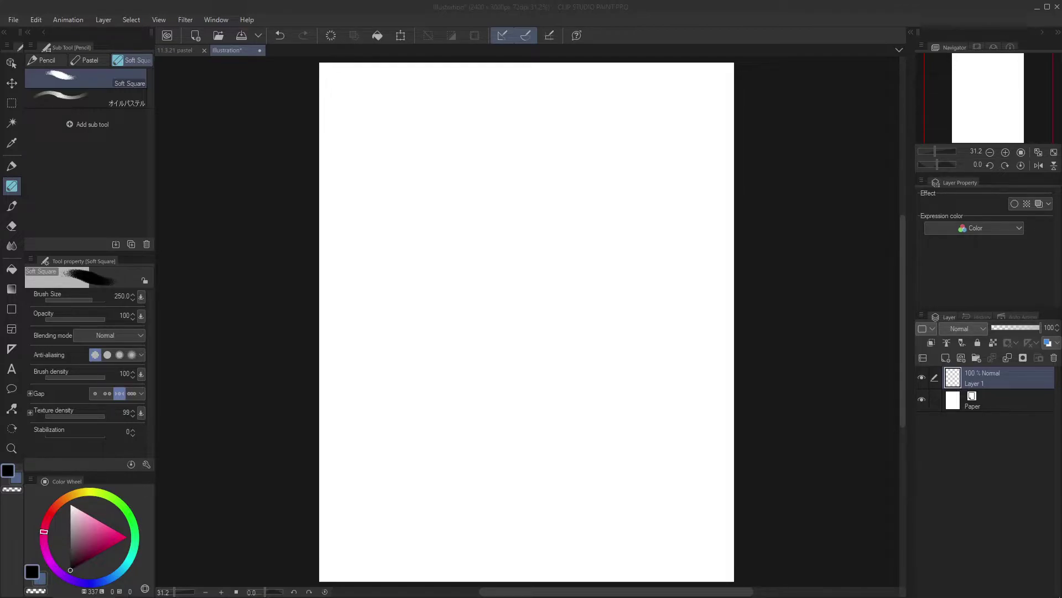
Open the MID tone paper.png image as a separate document.
click(799, 176)
mouse_move(502, 247)
mouse_down()
mouse_move(571, 211)
mouse_move(531, 275)
mouse_move(623, 244)
mouse_up()
drag(558, 232, 651, 234)
key(ctrl+z)
drag(471, 233, 413, 271)
mouse_move(414, 271)
mouse_down()
mouse_move(452, 289)
mouse_move(458, 263)
mouse_up()
scroll(458, 263, up, 1)
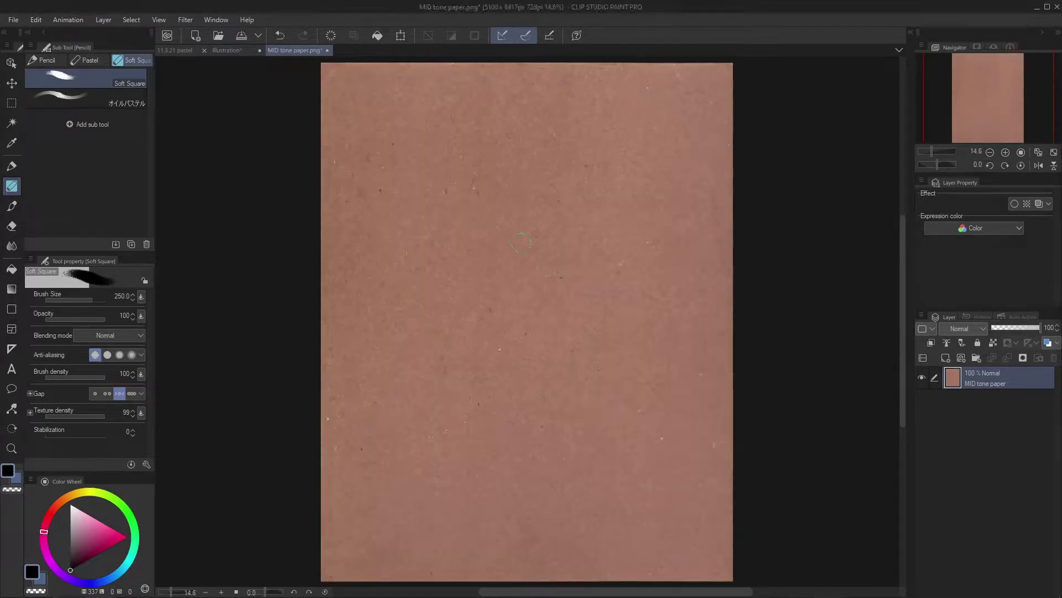
Copy the entire mid-tone paper image into the Illustration document as a layer above Layer 1.
drag(519, 250, 585, 196)
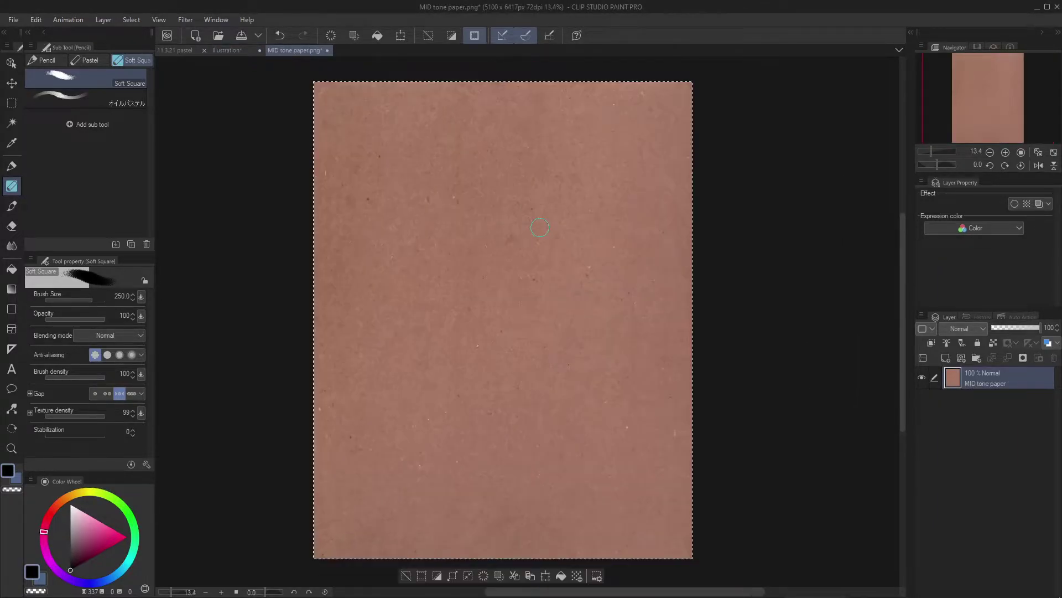
click(233, 51)
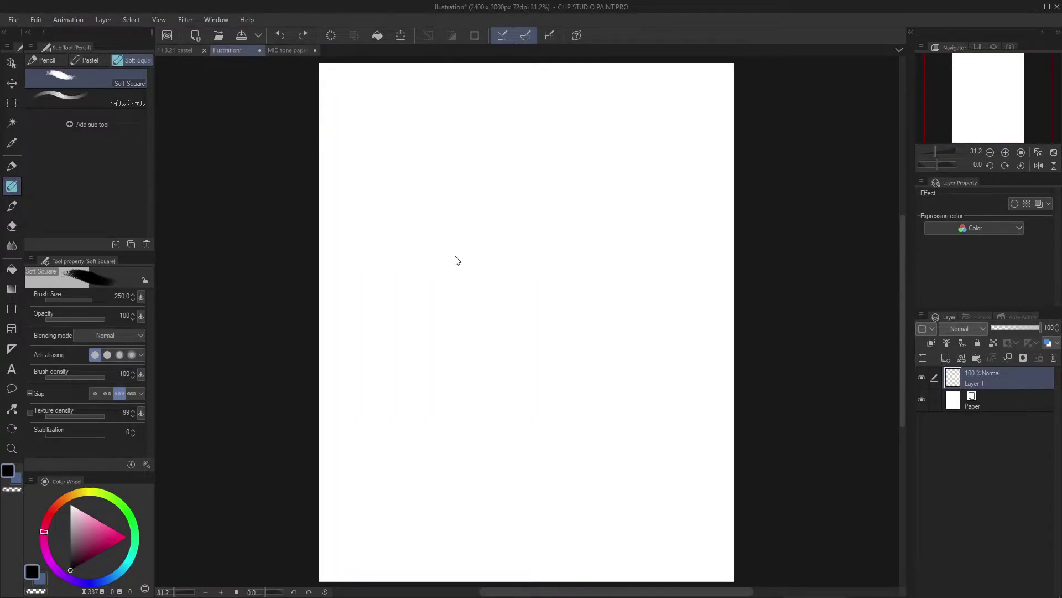
key(ctrl+v)
Reposition the pasted paper texture with Scale/Rotate so it covers the whole canvas, keeping its scale at 100.
scroll(446, 286, down, 3)
key(ctrl+t)
drag(478, 277, 434, 201)
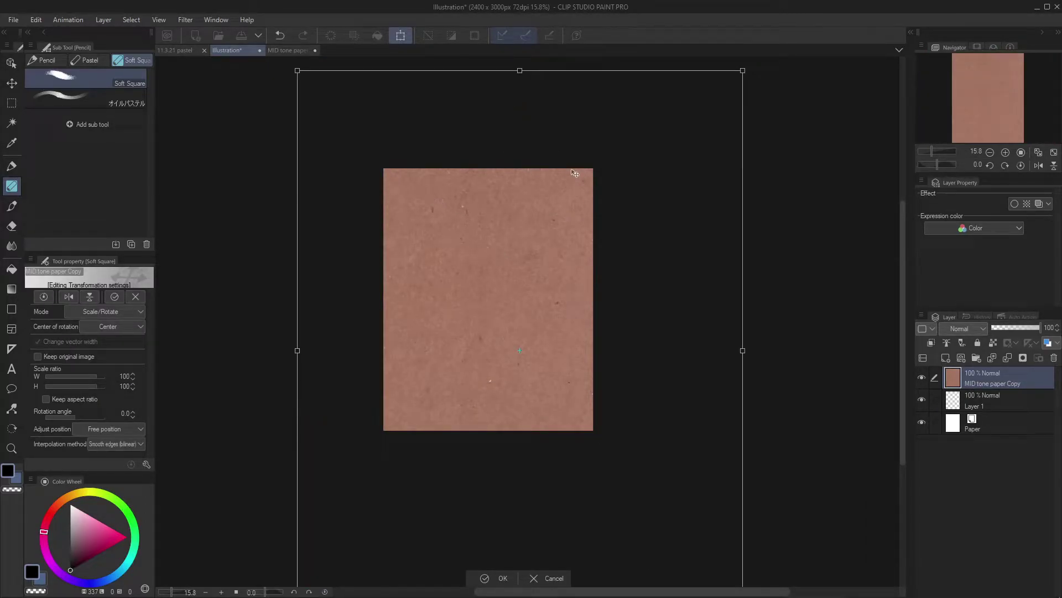
key(Return)
Add a new raster layer above the paper texture and undo a vertical trial stroke made on it.
scroll(482, 271, up, 3)
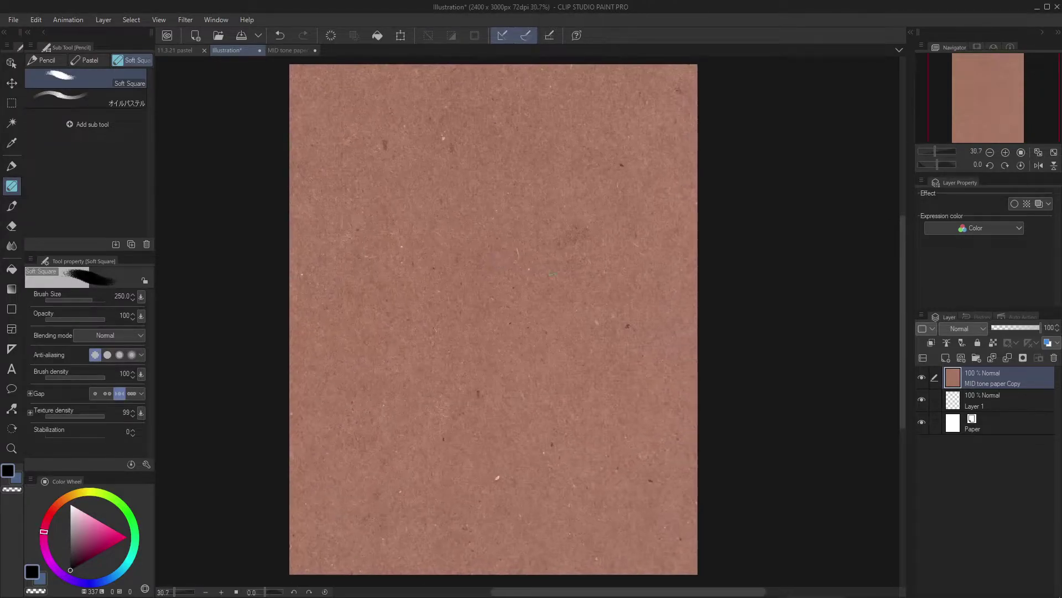
key(ctrl+shift+n)
drag(454, 187, 466, 408)
key(ctrl+z)
Set the Soft Square brush size to 80 and undo the short trial strokes made near the canvas's upper middle.
key(bracketleft)
key(bracketleft)
key(bracketleft)
key(bracketleft)
key(bracketleft)
key(bracketleft)
mouse_move(436, 160)
mouse_down()
mouse_move(471, 332)
mouse_move(509, 188)
mouse_up()
key(ctrl+z)
key(ctrl+z)
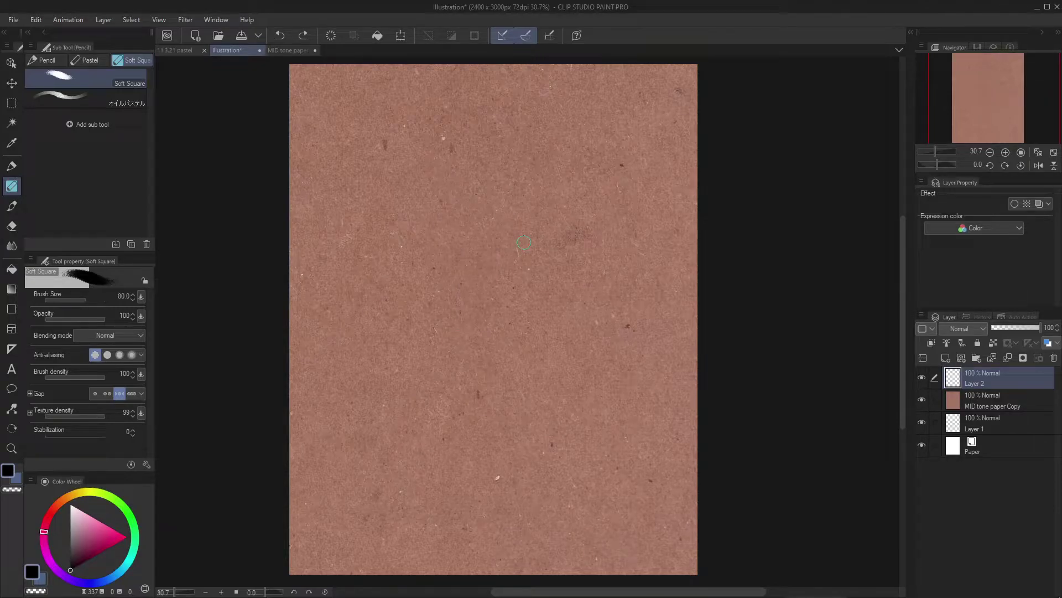
drag(495, 320, 488, 311)
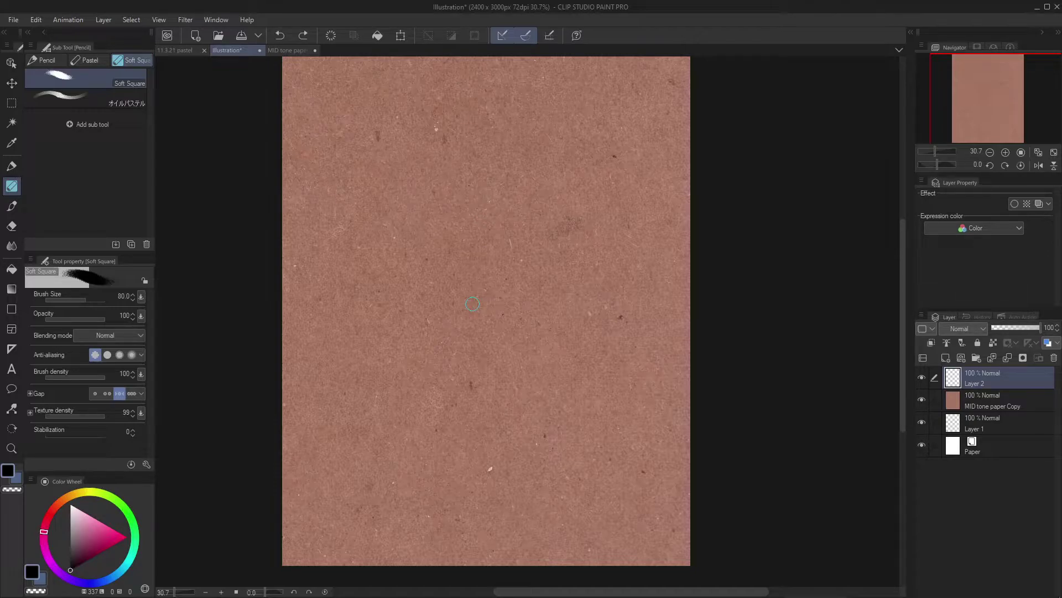
drag(472, 264, 467, 298)
drag(492, 299, 491, 278)
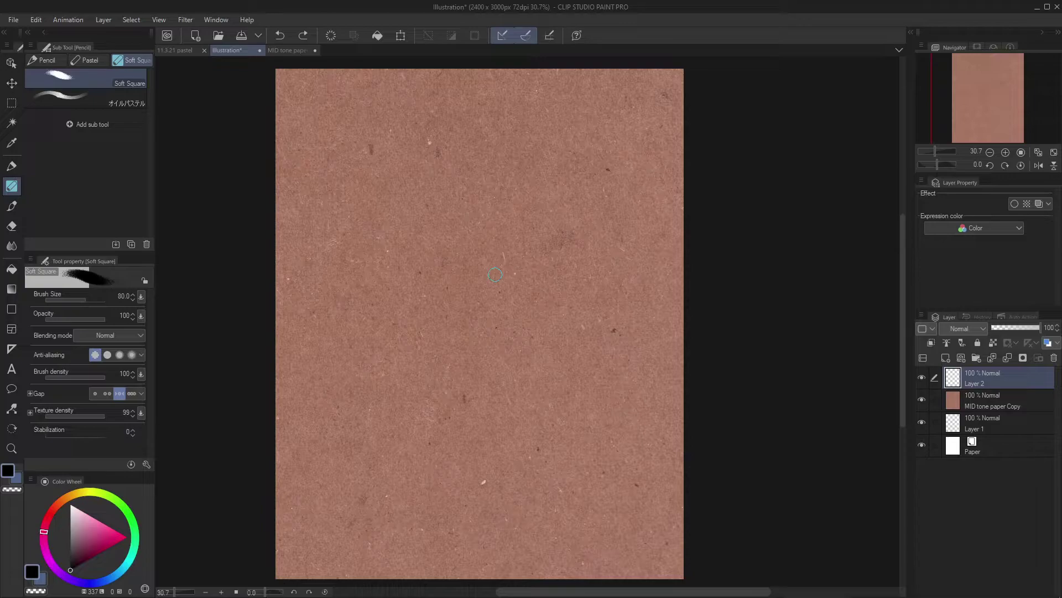
scroll(453, 150, up, 8)
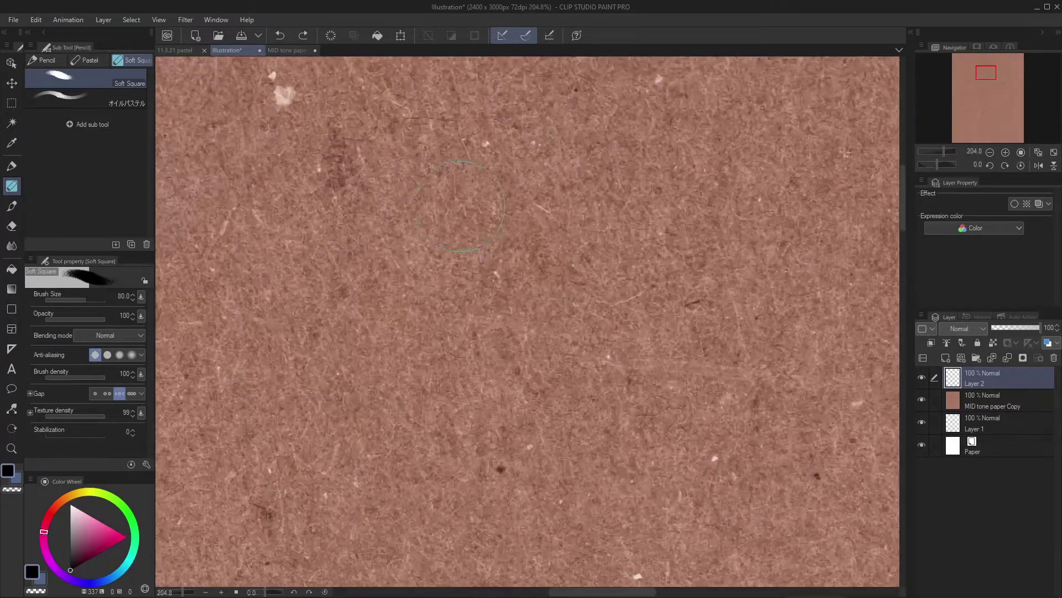
scroll(426, 234, down, 6)
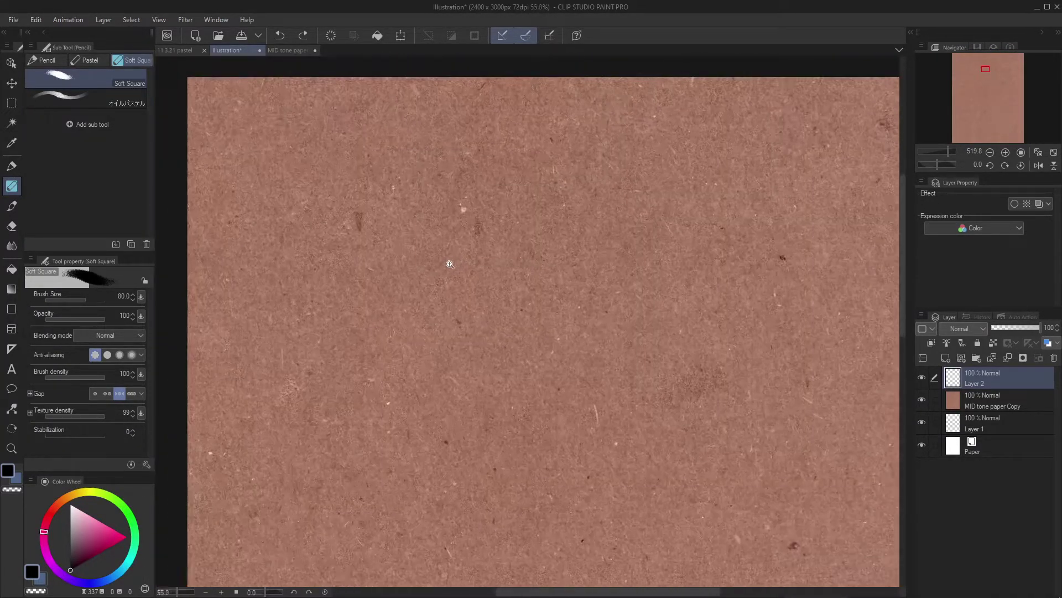
Refit the MID tone paper Copy layer with Scale/Rotate so the paper texture still covers the whole canvas.
scroll(450, 264, down, 3)
click(964, 409)
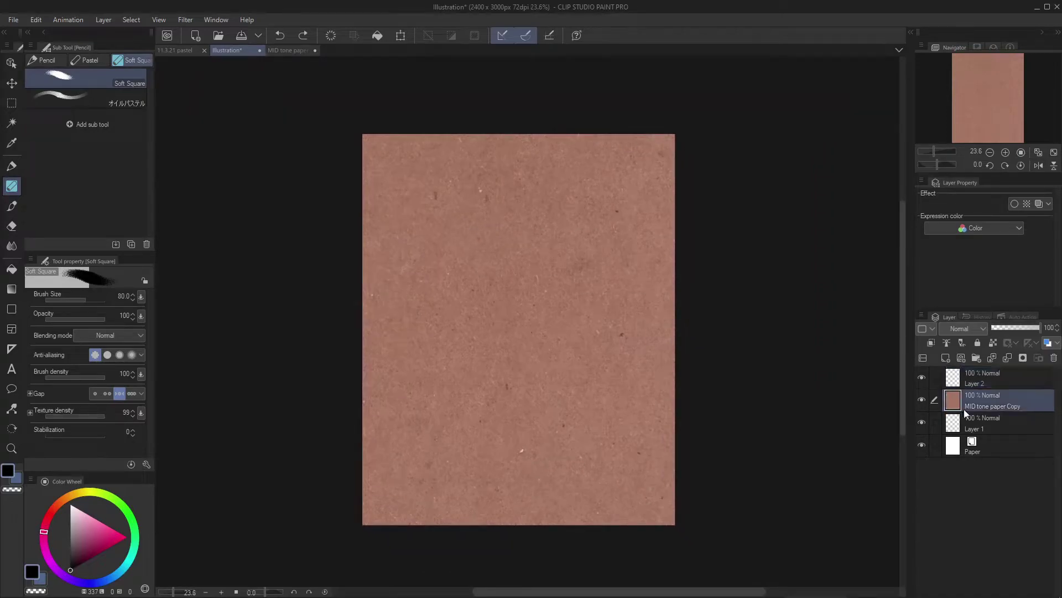
key(ctrl+t)
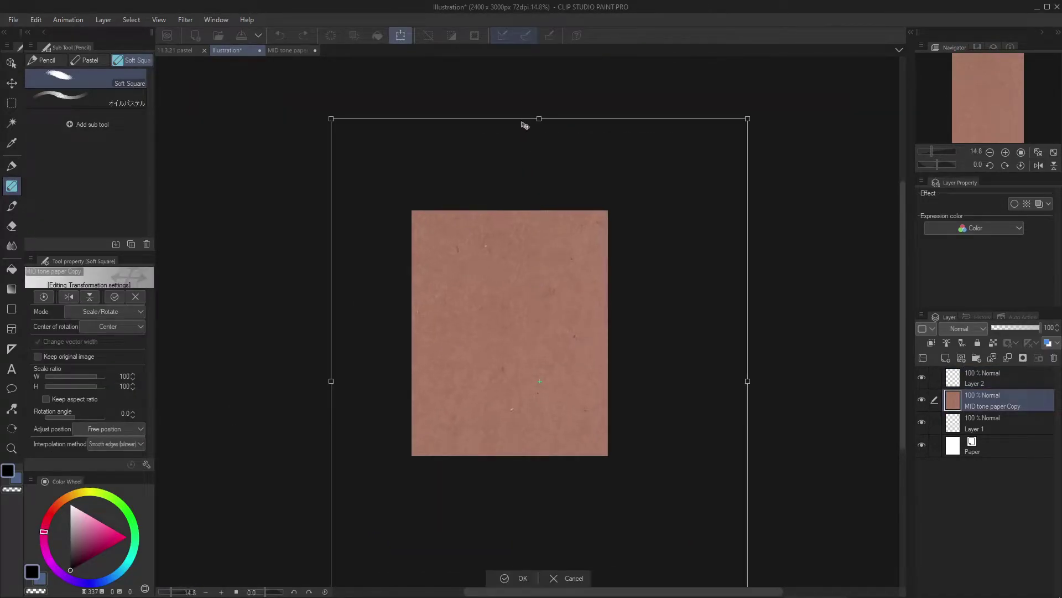
drag(543, 197, 542, 215)
drag(542, 343, 543, 215)
drag(546, 468, 549, 376)
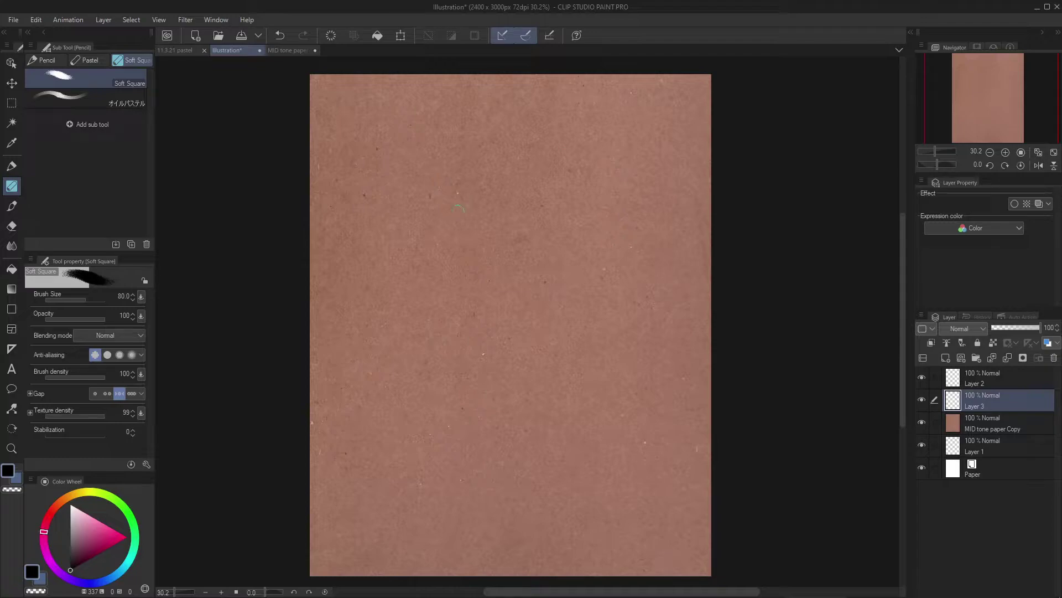
Enlarge the Soft Square brush to 400 and shade a black patch near the canvas centre on the layer above the paper texture.
key(bracketright)
key(bracketright)
key(bracketright)
key(bracketright)
key(bracketright)
mouse_move(460, 191)
mouse_down()
mouse_move(469, 360)
mouse_move(451, 220)
mouse_move(460, 186)
mouse_move(476, 276)
mouse_move(493, 195)
mouse_move(521, 421)
mouse_move(528, 206)
mouse_move(528, 278)
mouse_move(490, 301)
mouse_up()
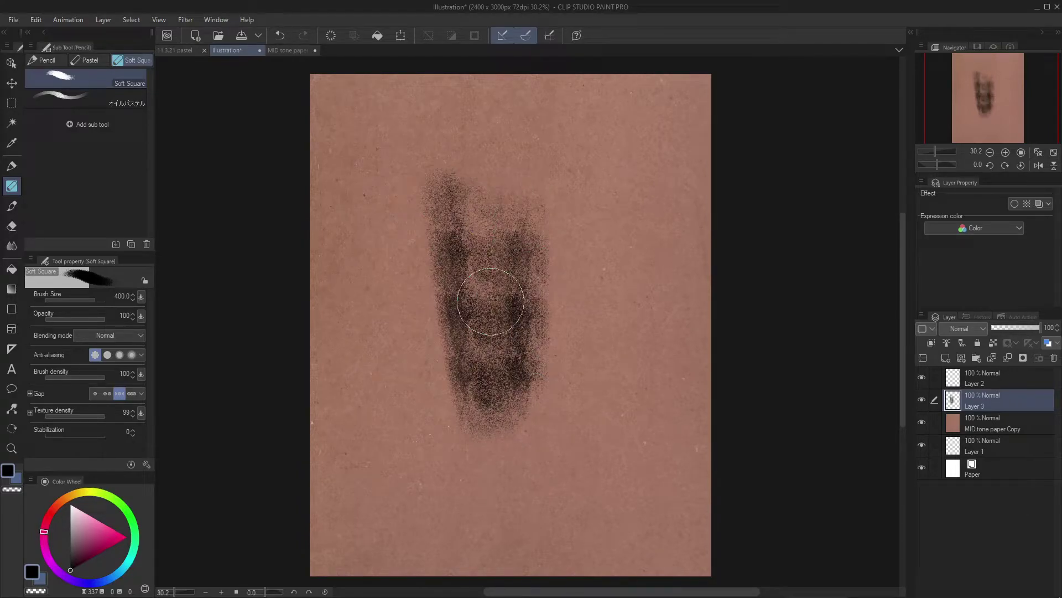
Erase a slanted band across the middle of the black patch using the Rough eraser at size 80.
click(11, 269)
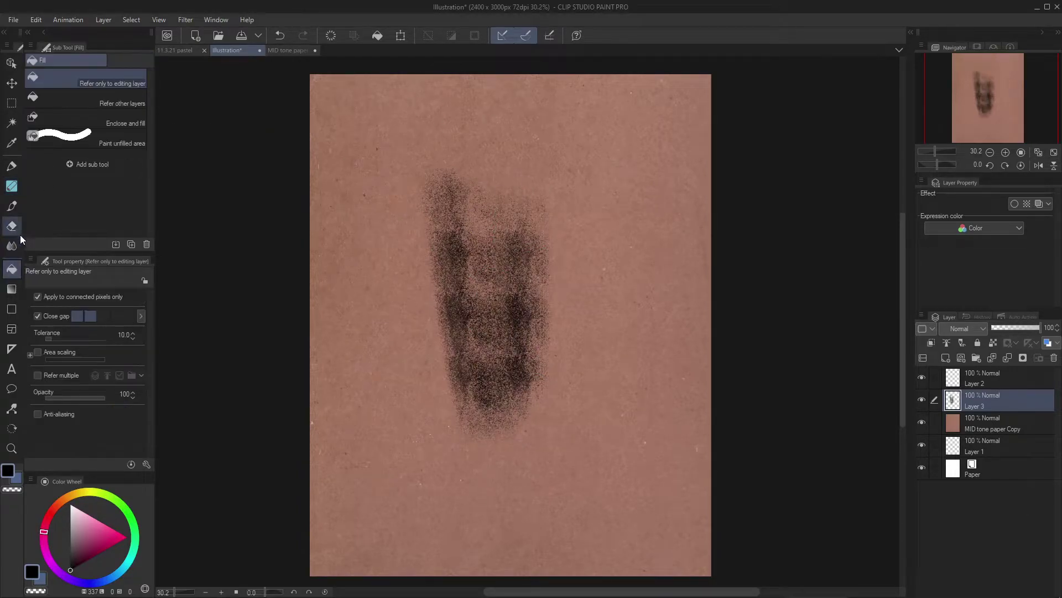
click(11, 226)
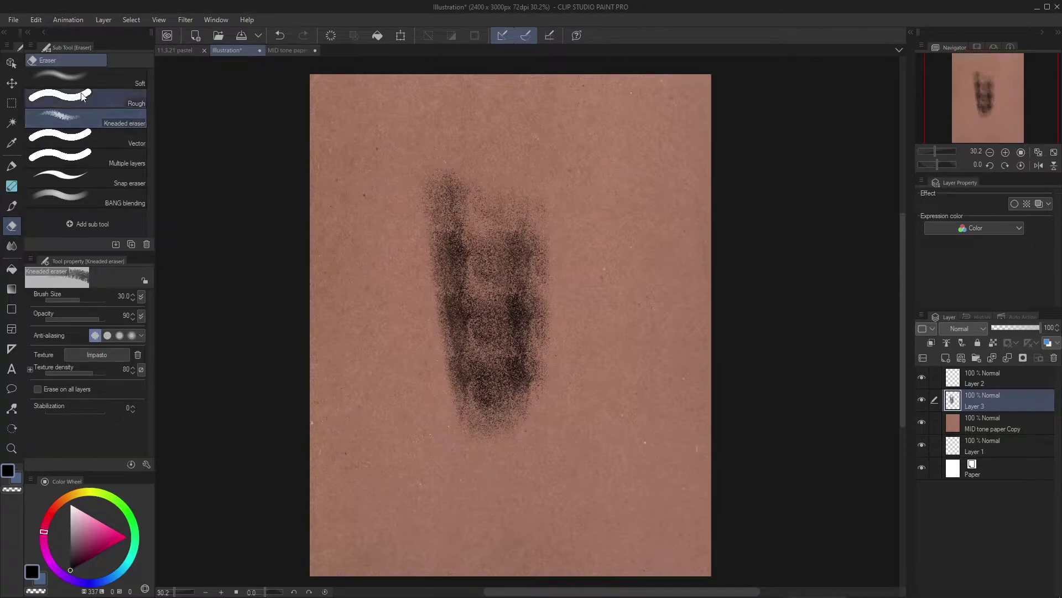
click(97, 100)
mouse_move(434, 285)
mouse_down()
mouse_move(552, 268)
mouse_move(587, 237)
mouse_move(510, 270)
mouse_move(526, 268)
mouse_up()
scroll(523, 260, up, 2)
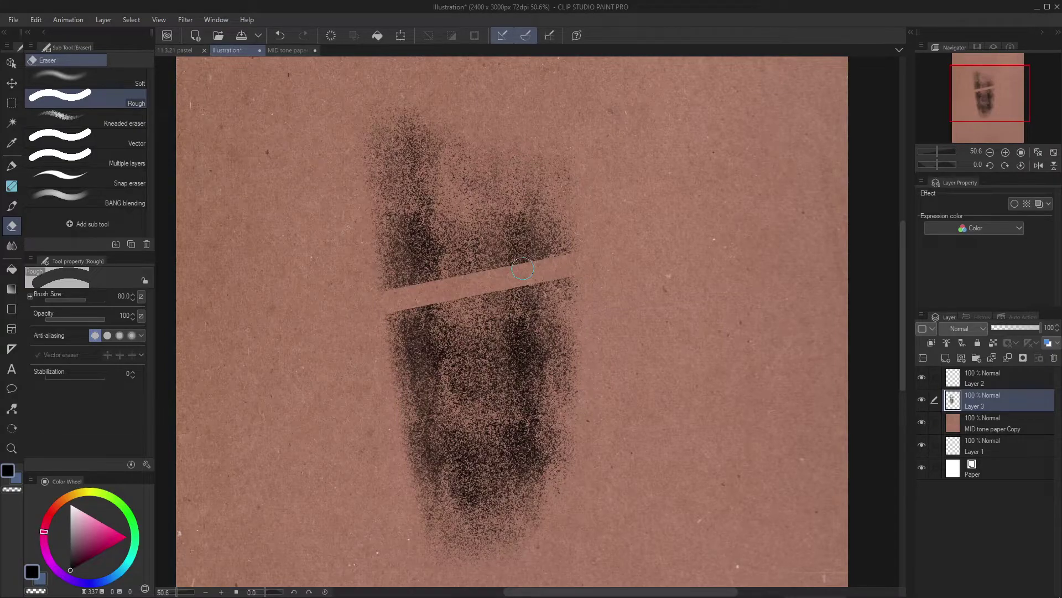
drag(523, 268, 523, 259)
scroll(465, 280, down, 1)
scroll(465, 280, up, 1)
Try the Kneaded eraser on the black patch, first small and then much larger, and undo its strokes.
click(112, 130)
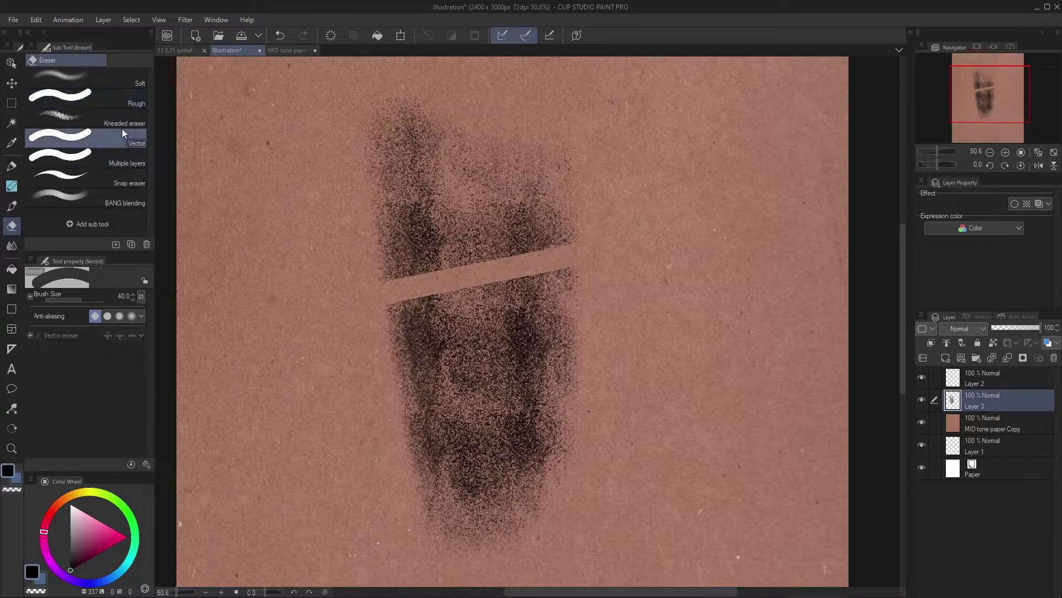
click(114, 124)
drag(390, 266, 368, 293)
key(ctrl+z)
key(bracketright)
key(bracketright)
key(bracketright)
key(bracketright)
key(bracketright)
key(bracketright)
key(bracketright)
key(bracketright)
key(bracketright)
key(bracketright)
mouse_move(347, 219)
mouse_down()
mouse_move(355, 287)
mouse_move(361, 224)
mouse_move(401, 238)
mouse_move(338, 205)
mouse_move(349, 264)
mouse_move(340, 152)
mouse_move(331, 185)
mouse_move(383, 159)
mouse_move(349, 202)
mouse_move(448, 152)
mouse_move(450, 222)
mouse_move(425, 230)
mouse_move(412, 255)
mouse_move(470, 257)
mouse_up()
key(ctrl+z)
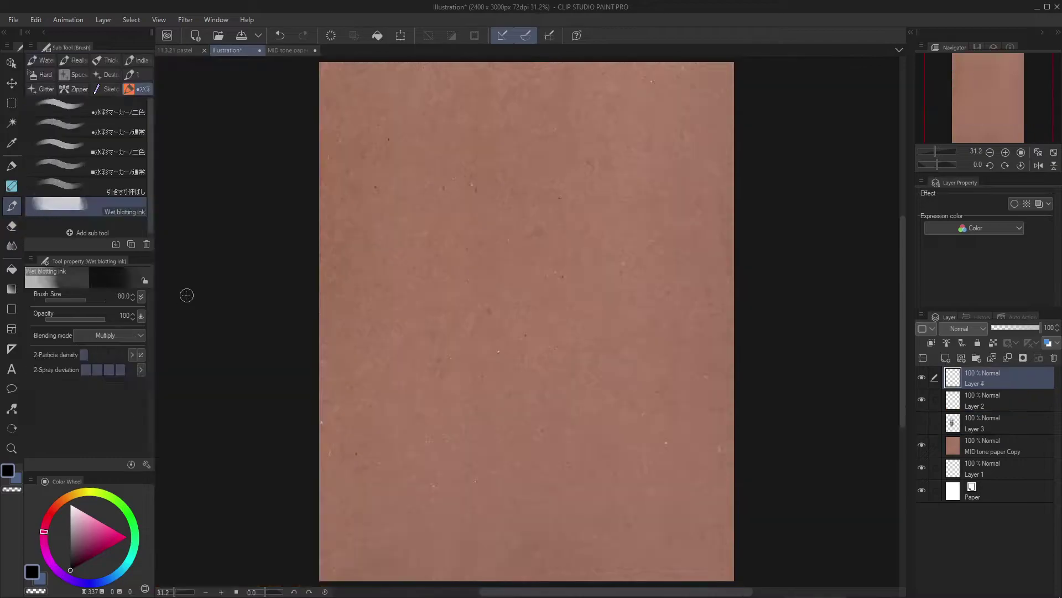
Shade a magenta block with Soft Square at size 200 on the canvas's upper left and layer red strokes over its upper part.
key(p)
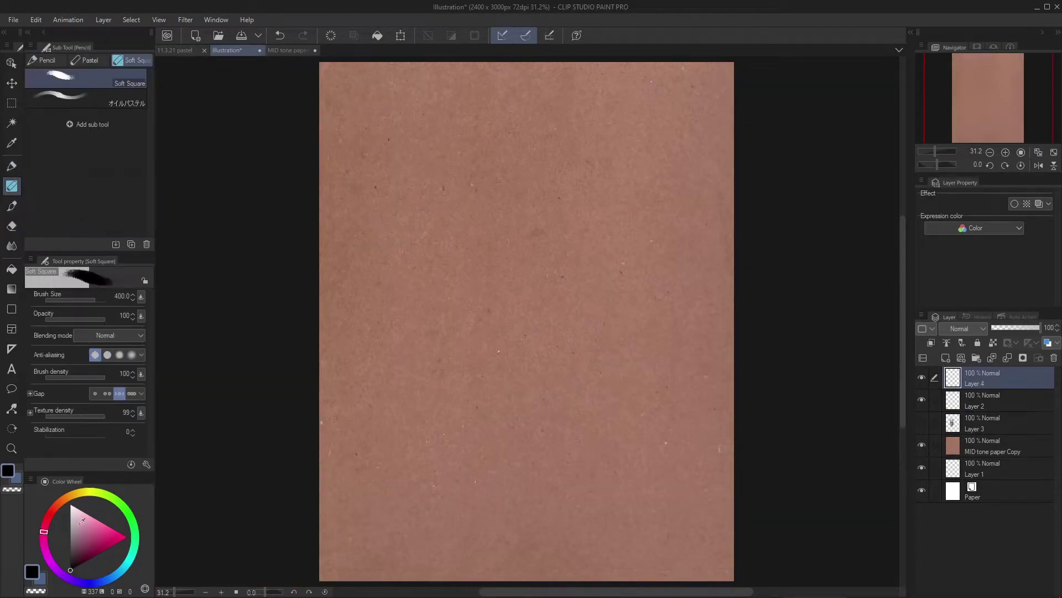
drag(98, 543, 108, 535)
key(bracketleft)
key(bracketleft)
key(bracketleft)
key(bracketleft)
key(bracketleft)
key(bracketleft)
key(bracketleft)
key(bracketleft)
key(bracketleft)
key(bracketleft)
key(bracketleft)
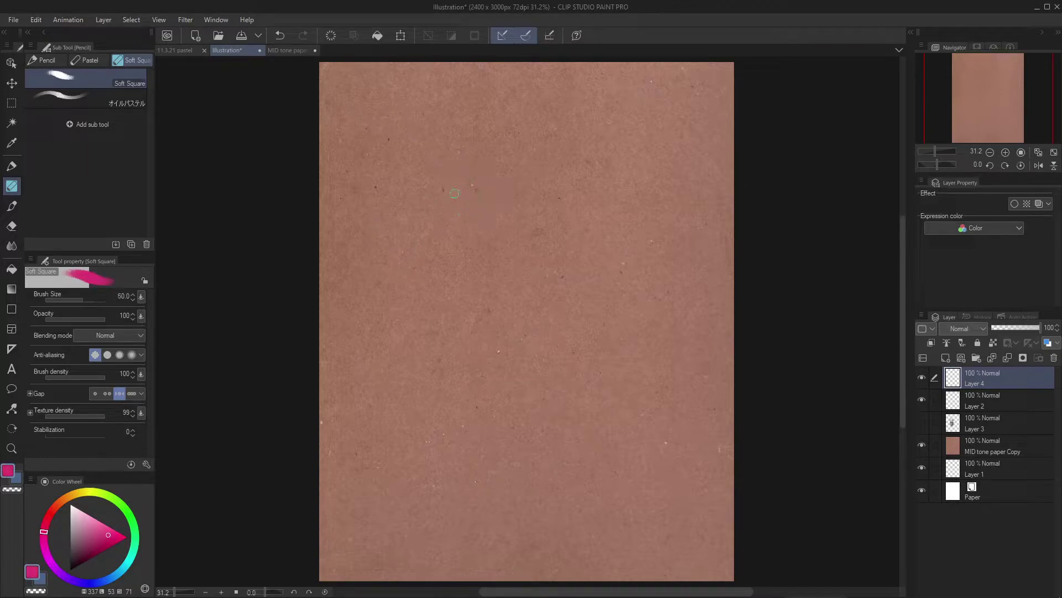
mouse_move(426, 183)
mouse_down()
mouse_move(433, 242)
mouse_move(430, 182)
mouse_move(448, 248)
mouse_move(449, 322)
mouse_move(465, 344)
mouse_move(392, 258)
mouse_move(403, 318)
mouse_move(422, 291)
mouse_move(416, 321)
mouse_move(423, 362)
mouse_up()
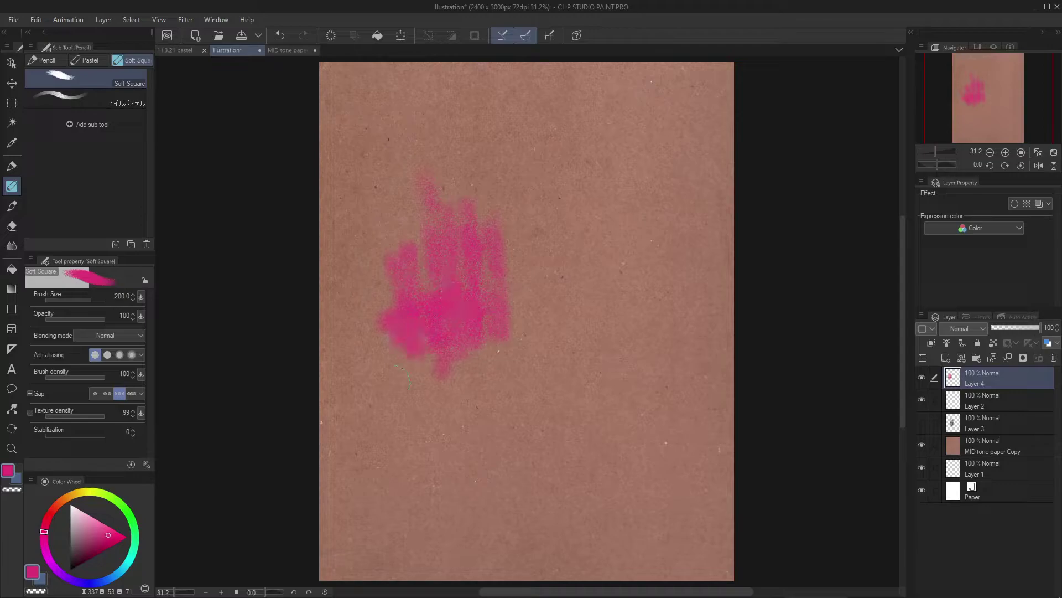
drag(46, 538, 47, 522)
mouse_move(429, 263)
mouse_down()
mouse_move(484, 238)
mouse_move(421, 252)
mouse_move(431, 229)
mouse_move(413, 220)
mouse_move(404, 191)
mouse_up()
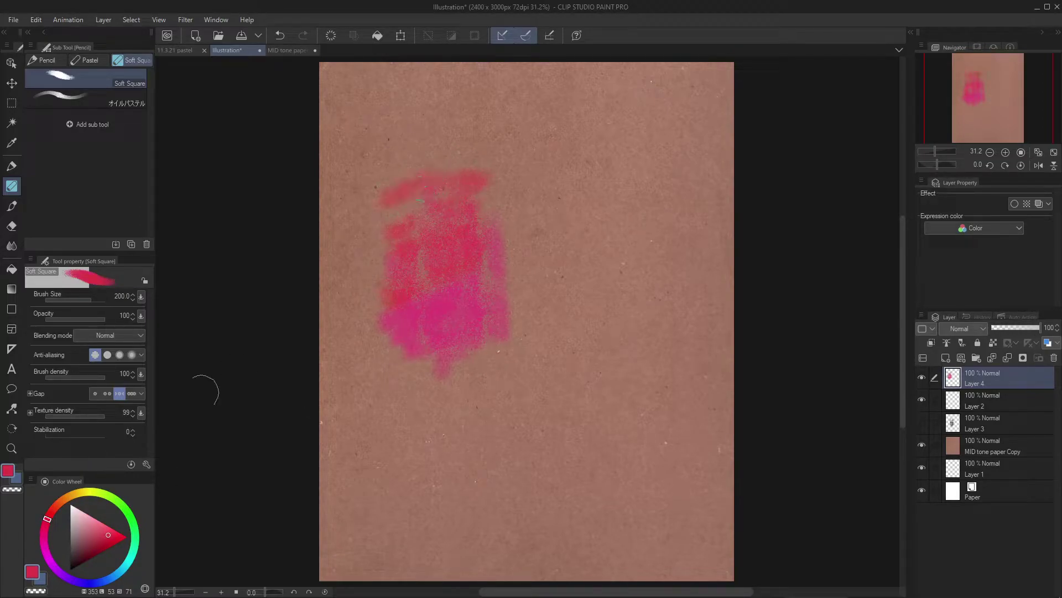
Set Soft Square to black at size 25, undo the large trial stroke, and add a new layer above the colour block.
click(71, 569)
drag(410, 315, 523, 427)
key(ctrl+z)
key(bracketleft)
key(bracketleft)
key(bracketleft)
key(bracketleft)
key(bracketleft)
key(bracketleft)
key(bracketleft)
key(bracketleft)
key(bracketleft)
key(bracketleft)
key(bracketleft)
key(ctrl+shift+n)
Sketch a round apple outline with a small pointed leaf on top, to the right of the colour block.
mouse_move(521, 267)
mouse_down()
mouse_move(459, 259)
mouse_move(520, 270)
mouse_move(535, 297)
mouse_up()
ctrl+click(512, 253)
drag(449, 321, 514, 353)
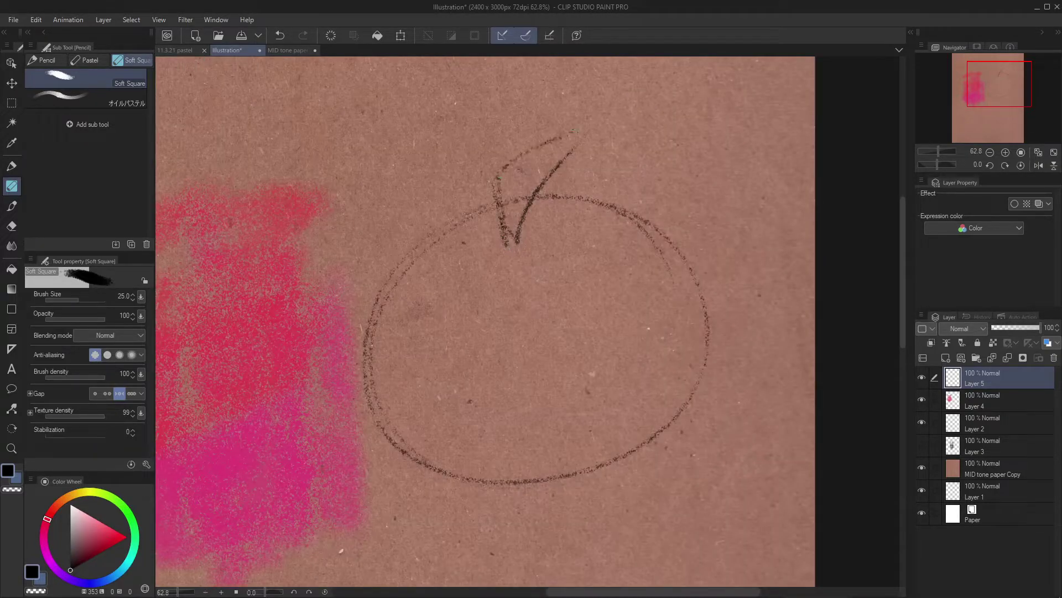
drag(562, 145, 517, 247)
Outline a highlight shape on the apple's left side and a curved shadow shape along its lower right.
scroll(531, 310, down, 2)
drag(444, 288, 457, 330)
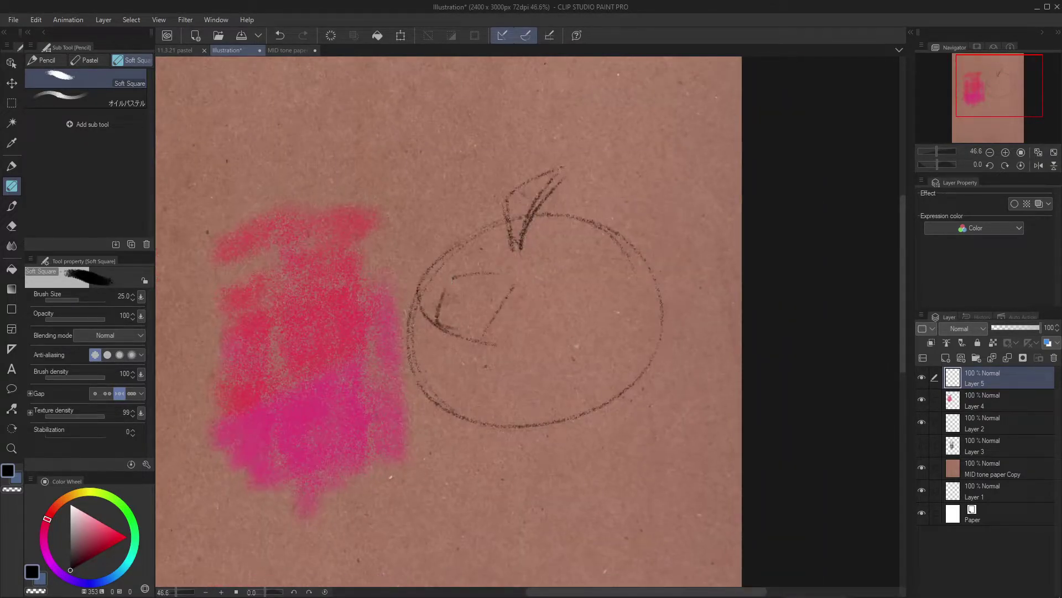
mouse_move(435, 387)
mouse_down()
mouse_move(534, 395)
mouse_move(608, 321)
mouse_up()
drag(618, 319, 627, 388)
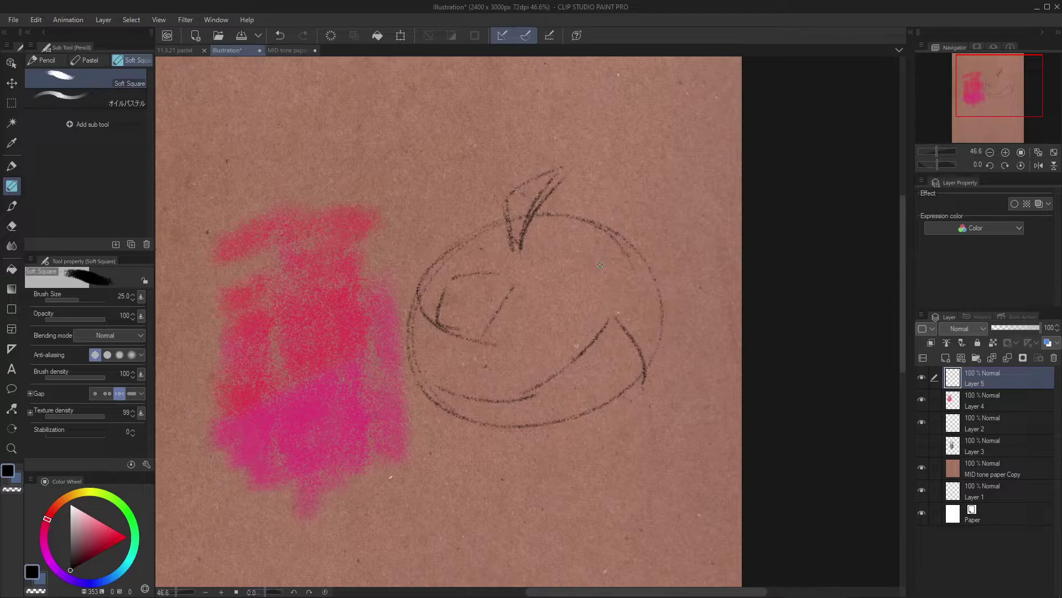
Add a new layer above the sketch, enlarge Soft Square and paint a near-white highlight on the apple, undoing the surplus strokes.
key(ctrl+shift+n)
key(bracketright)
key(bracketright)
key(bracketright)
click(73, 505)
key(bracketright)
key(bracketright)
key(bracketright)
key(bracketright)
mouse_move(492, 275)
mouse_down()
mouse_move(468, 296)
mouse_move(478, 318)
mouse_move(453, 297)
mouse_move(497, 304)
mouse_move(513, 293)
mouse_move(433, 340)
mouse_up()
key(bracketright)
key(bracketright)
key(bracketright)
key(ctrl+z)
key(ctrl+z)
key(ctrl+z)
Shade the apple's body in muted red and fill its lower-right shadow with dark maroon using Soft Square.
click(90, 540)
key(ctrl+z)
drag(442, 291, 430, 334)
mouse_move(434, 371)
mouse_down()
mouse_move(550, 367)
mouse_move(466, 345)
mouse_move(563, 327)
mouse_move(532, 331)
mouse_move(458, 265)
mouse_move(512, 259)
mouse_move(539, 326)
mouse_move(537, 242)
mouse_move(547, 297)
mouse_move(577, 291)
mouse_move(505, 377)
mouse_move(570, 237)
mouse_move(616, 338)
mouse_move(591, 254)
mouse_move(581, 323)
mouse_move(627, 294)
mouse_move(634, 327)
mouse_up()
click(81, 561)
mouse_move(454, 390)
mouse_down()
mouse_move(572, 362)
mouse_move(474, 394)
mouse_move(503, 410)
mouse_move(600, 333)
mouse_move(537, 394)
mouse_move(591, 383)
mouse_move(620, 359)
mouse_move(559, 398)
mouse_up()
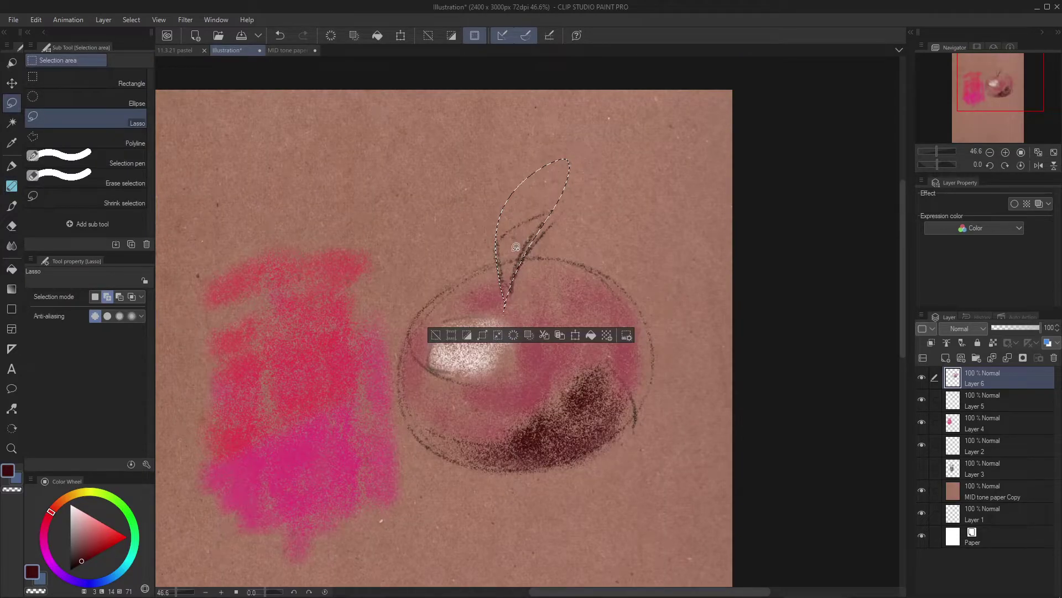
Try shading the lasso-selected leaf in red with Soft Square at size 300, then deselect and undo the shading.
key(p)
drag(533, 245, 589, 246)
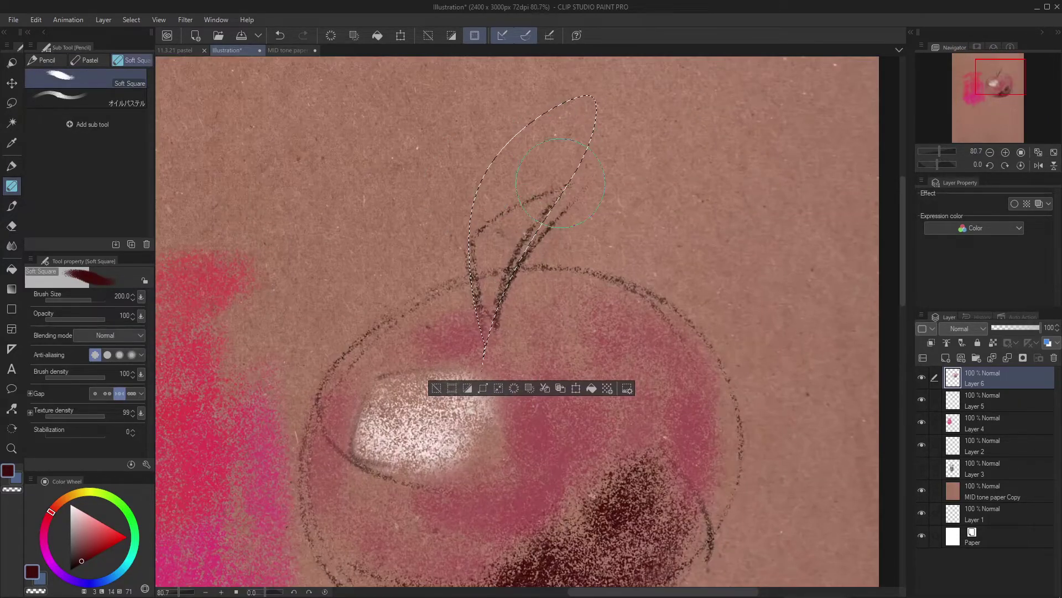
click(101, 545)
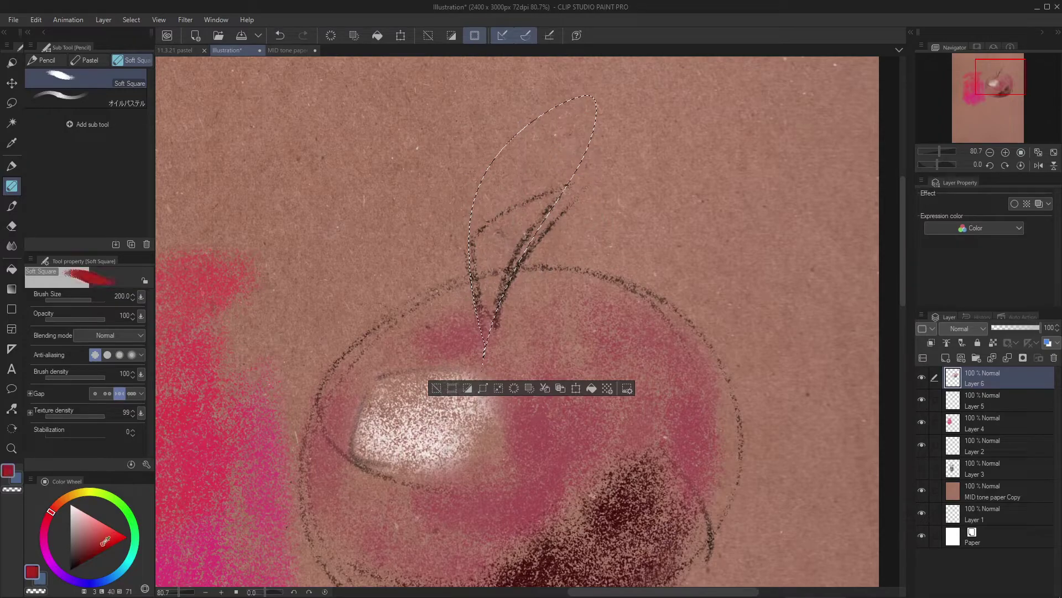
key(bracketright)
key(bracketright)
key(bracketright)
drag(488, 318, 504, 272)
key(ctrl+z)
key(bracketleft)
drag(483, 361, 517, 271)
key(ctrl+z)
drag(492, 304, 529, 238)
key(ctrl+z)
mouse_move(491, 304)
mouse_down()
mouse_move(526, 240)
mouse_move(569, 258)
mouse_up()
key(ctrl+d)
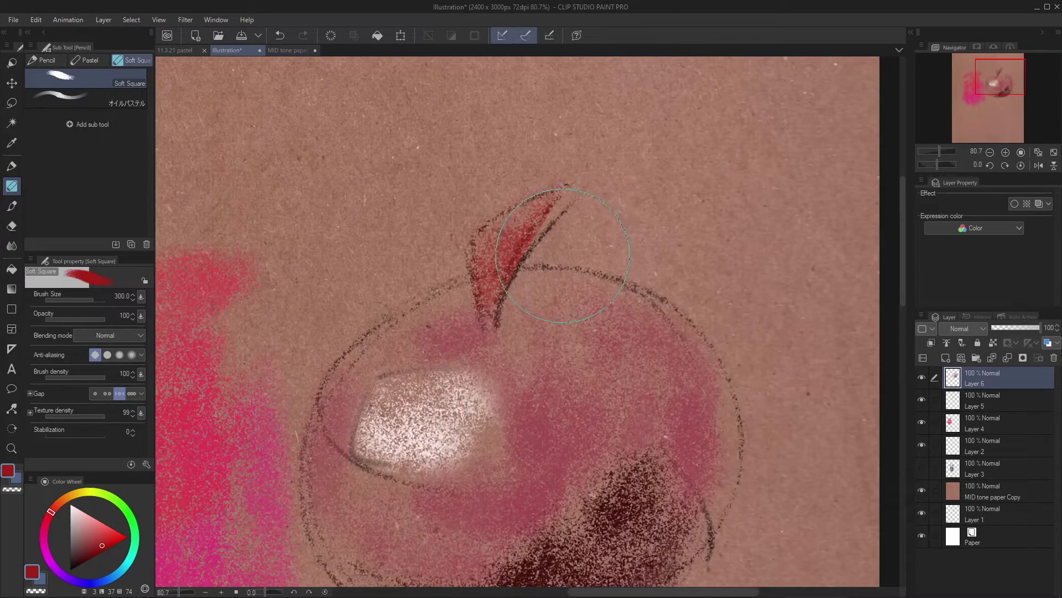
key(ctrl+z)
key(ctrl+z)
key(ctrl+d)
Reduce Soft Square to size 25, try red strokes around the leaf and undo them.
key(bracketleft)
key(bracketleft)
key(bracketleft)
key(bracketleft)
key(bracketleft)
key(bracketleft)
key(bracketleft)
key(bracketleft)
key(bracketleft)
key(bracketleft)
key(bracketleft)
key(bracketleft)
key(bracketleft)
mouse_move(480, 249)
mouse_down()
mouse_move(484, 292)
mouse_move(510, 209)
mouse_move(534, 214)
mouse_move(499, 301)
mouse_up()
mouse_move(535, 253)
mouse_down()
mouse_move(484, 294)
mouse_move(544, 267)
mouse_move(573, 194)
mouse_up()
key(ctrl+z)
key(ctrl+z)
Hide Layer 6, Layer 5 and Layer 4 to clear the apple and colour tests from the paper texture.
key(ctrl+minus)
drag(553, 232, 591, 209)
key(ctrl+minus)
drag(637, 315, 626, 270)
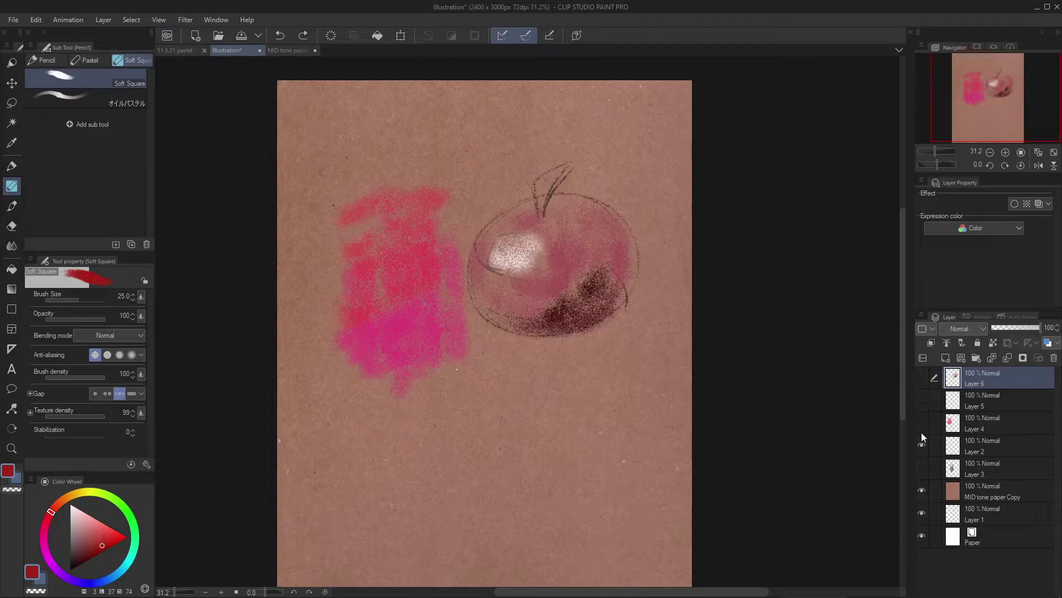
drag(922, 432, 921, 436)
drag(687, 345, 689, 321)
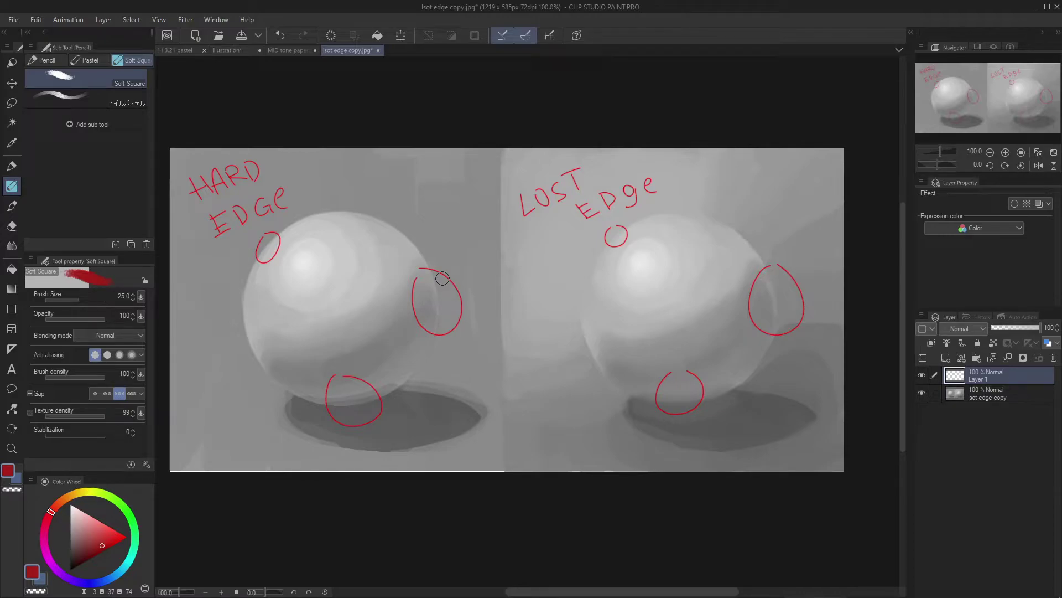
Compare the circled edges of the hard-edge and lost-edge spheres in the grey reference image, undoing any stray mark.
drag(419, 283, 439, 296)
key(ctrl+z)
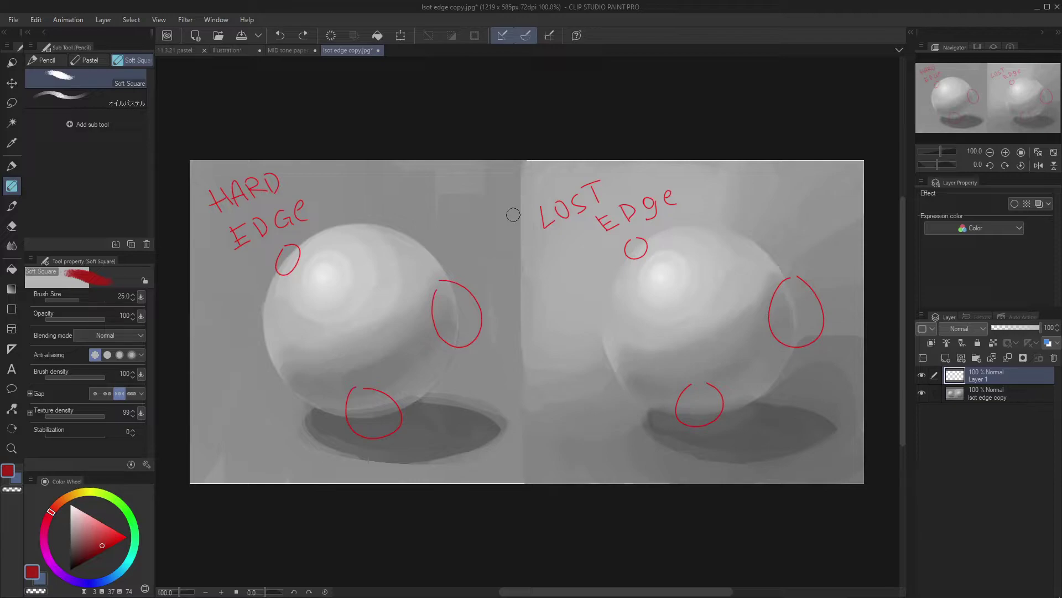
scroll(514, 215, down, 1)
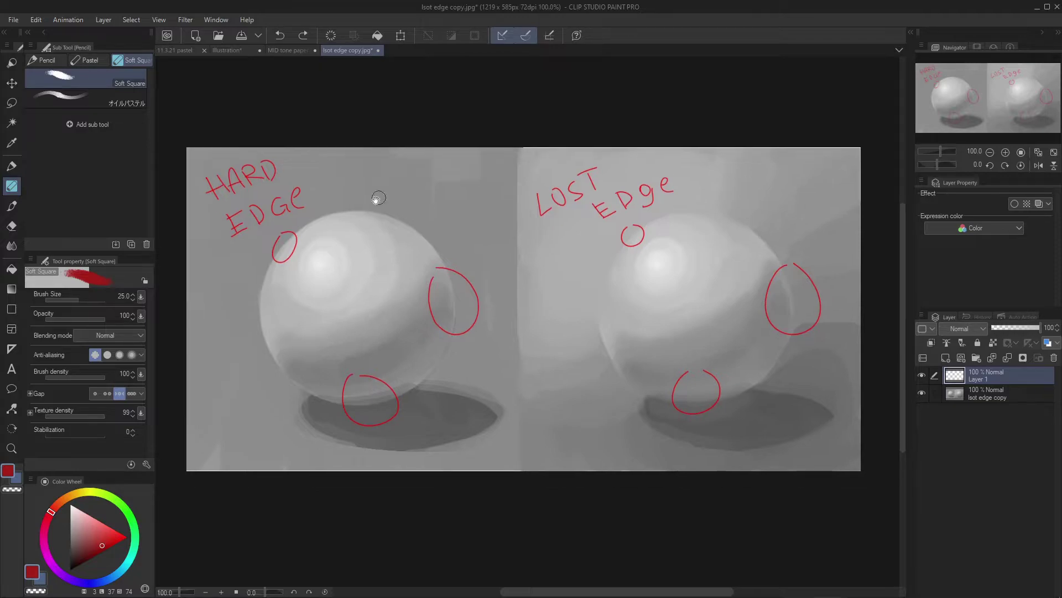
scroll(297, 252, up, 3)
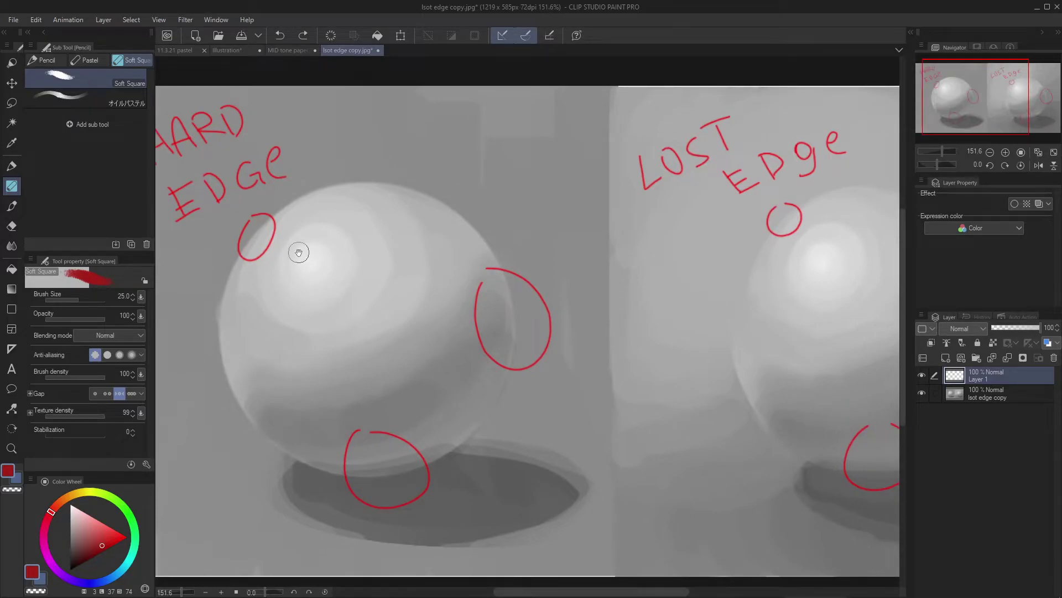
scroll(299, 252, down, 1)
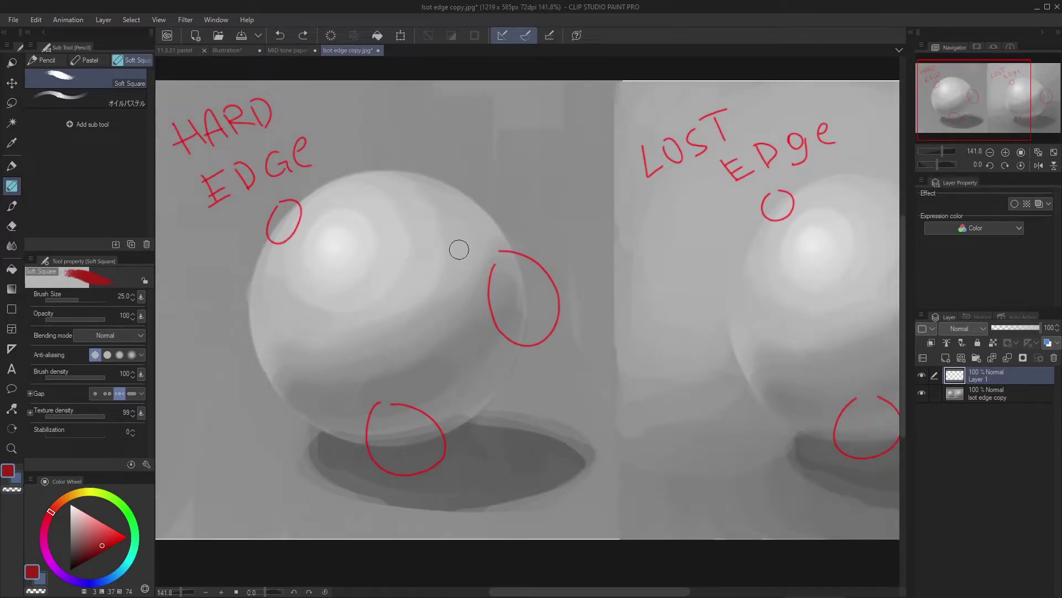
drag(558, 369, 354, 292)
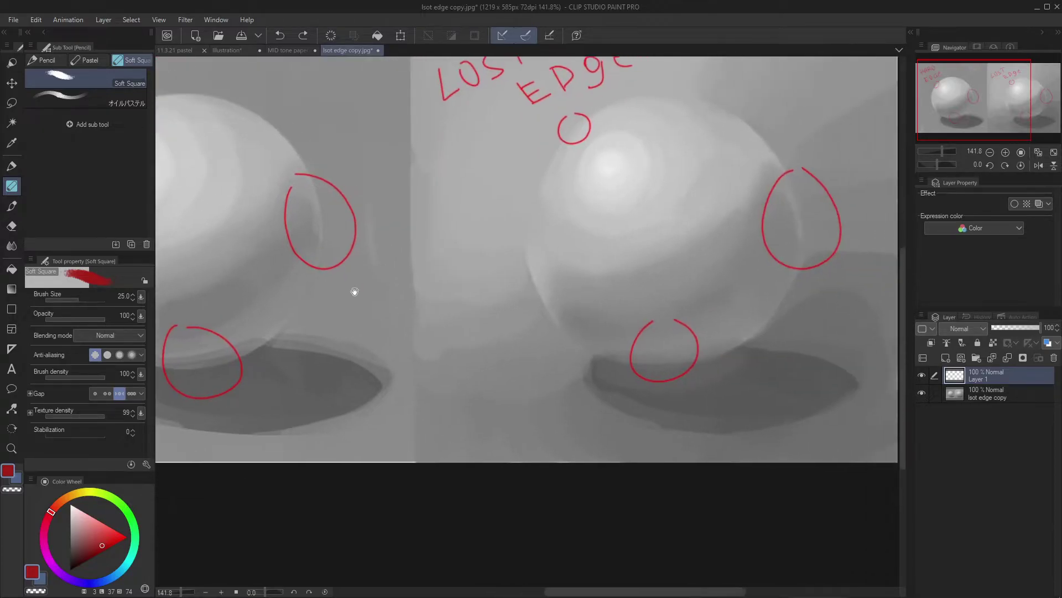
drag(852, 424, 664, 369)
drag(736, 350, 735, 386)
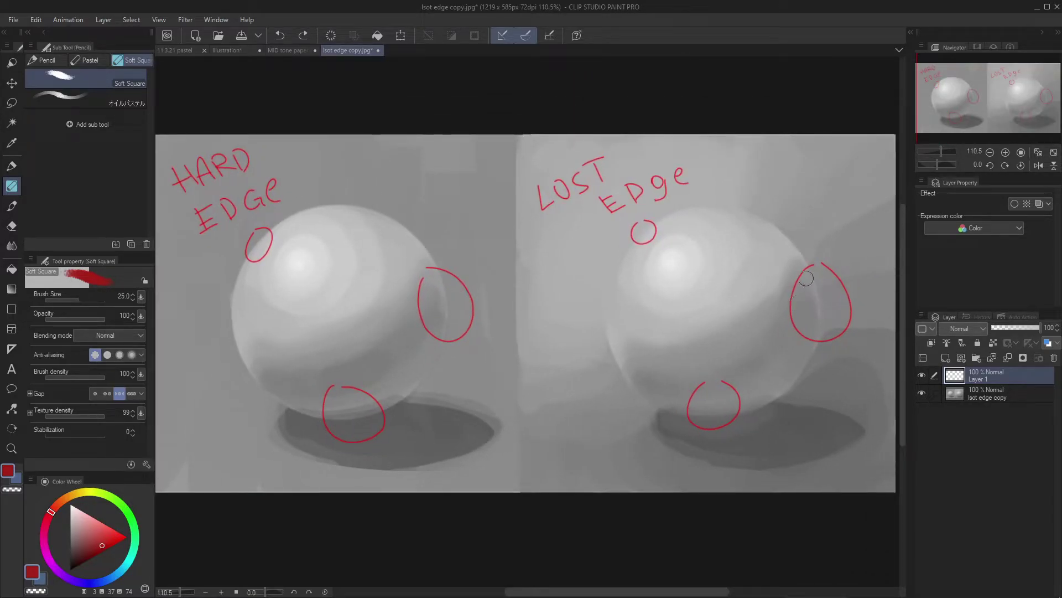
drag(551, 233, 620, 271)
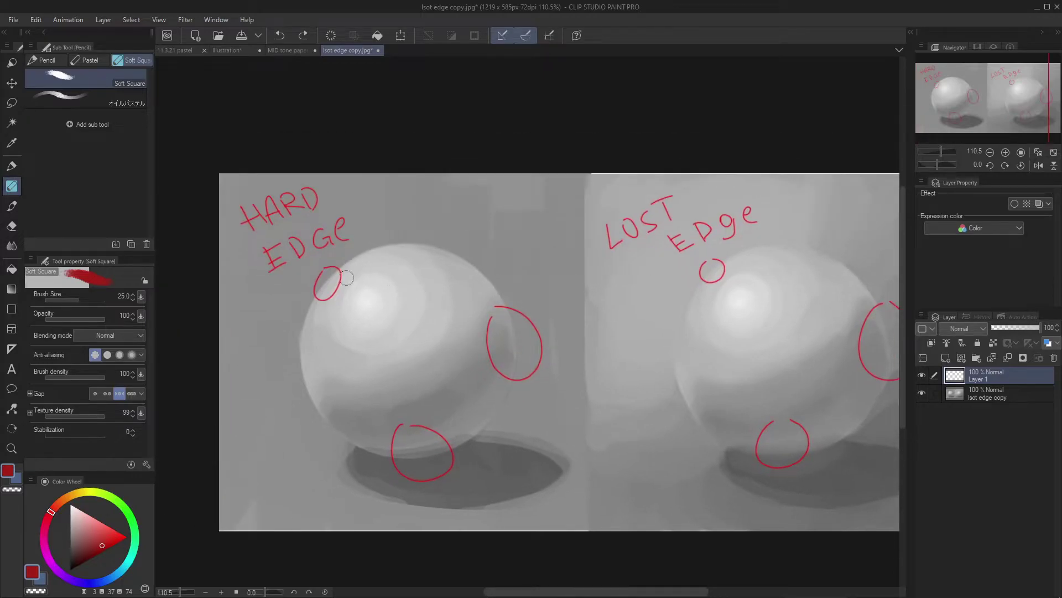
scroll(342, 280, up, 1)
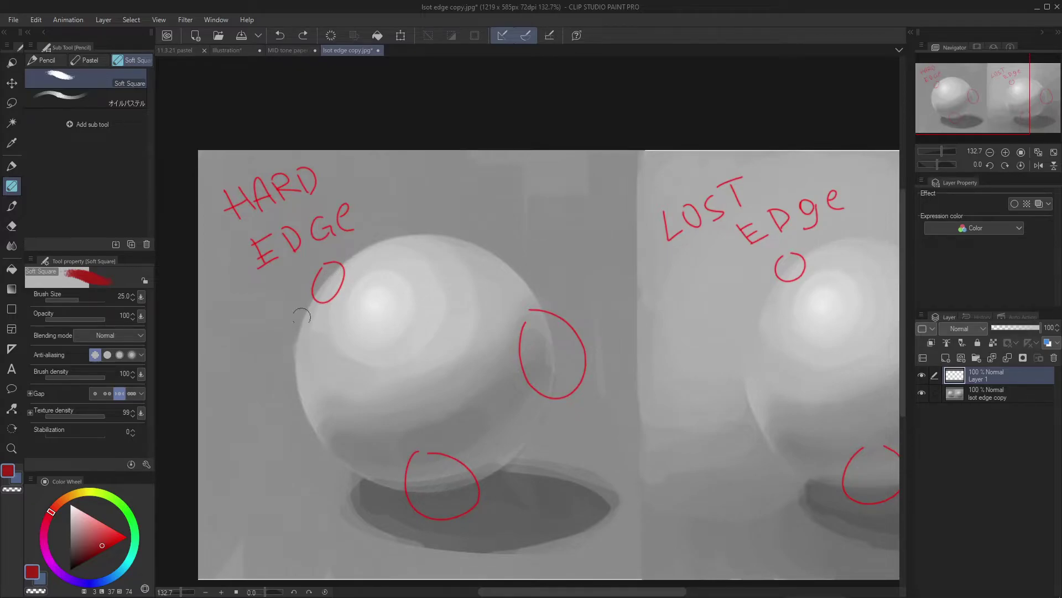
drag(543, 275, 341, 318)
scroll(586, 301, up, 3)
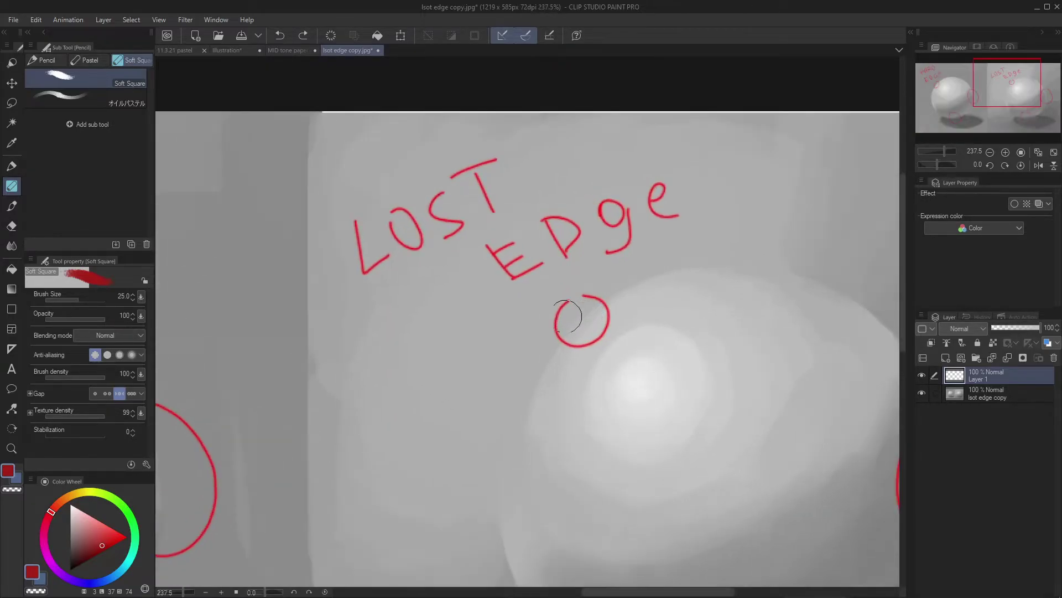
scroll(609, 283, down, 3)
drag(601, 288, 623, 277)
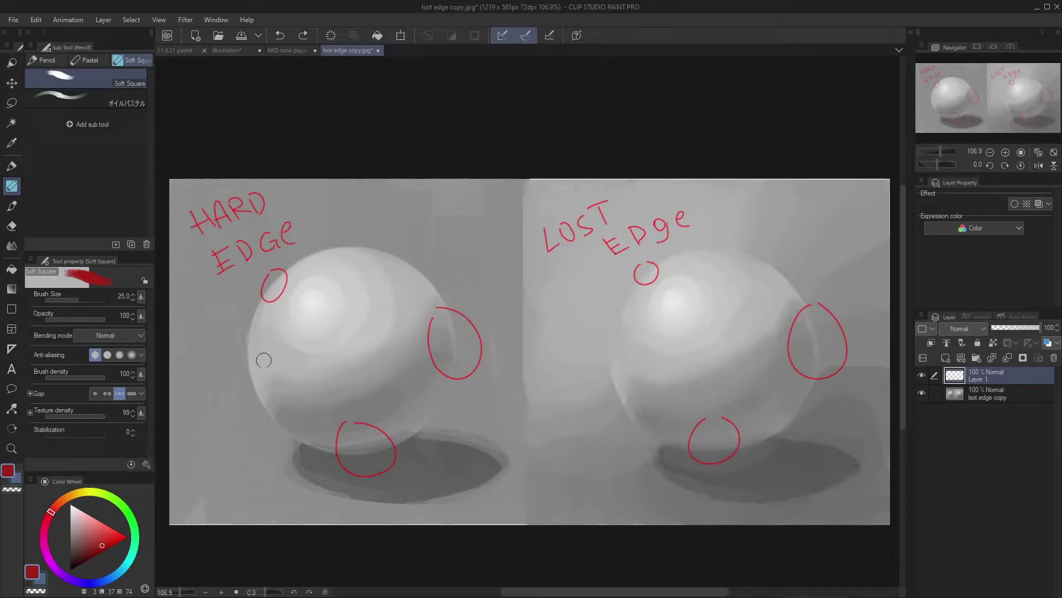
Examine the lost-edge sphere's outline up close against the hard-edge sphere, undoing the trial strokes traced over it.
scroll(546, 346, up, 2)
mouse_move(631, 382)
mouse_down()
mouse_move(543, 347)
mouse_move(548, 434)
mouse_move(495, 313)
mouse_up()
key(ctrl+z)
drag(652, 335, 560, 346)
mouse_move(757, 260)
mouse_down()
mouse_move(751, 238)
mouse_move(754, 388)
mouse_up()
key(ctrl+z)
mouse_move(805, 343)
mouse_down()
mouse_move(610, 258)
mouse_move(649, 257)
mouse_move(642, 290)
mouse_move(647, 260)
mouse_up()
key(ctrl+z)
scroll(653, 271, up, 1)
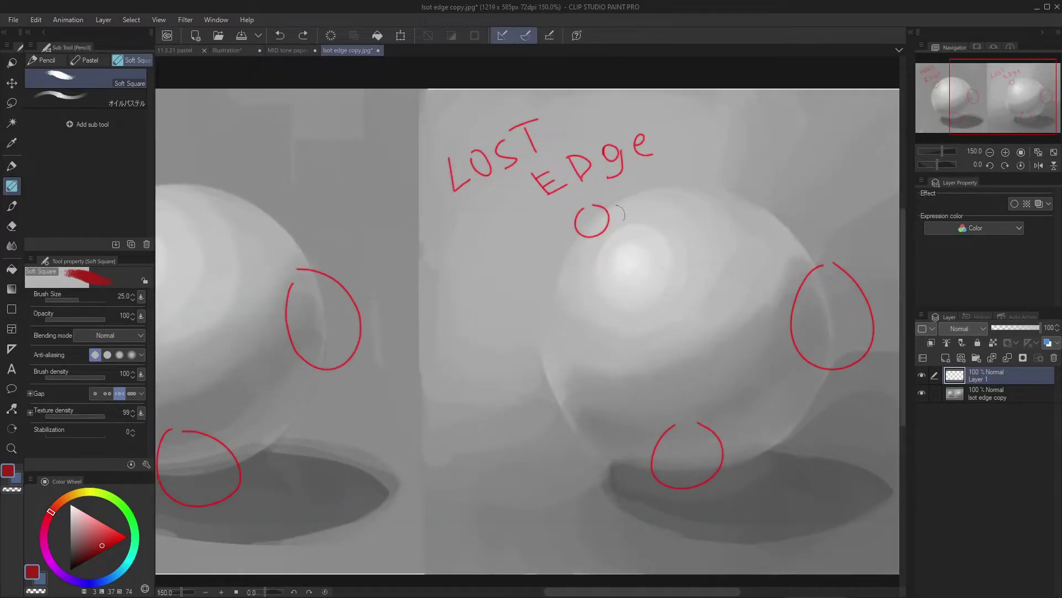
drag(591, 311, 581, 328)
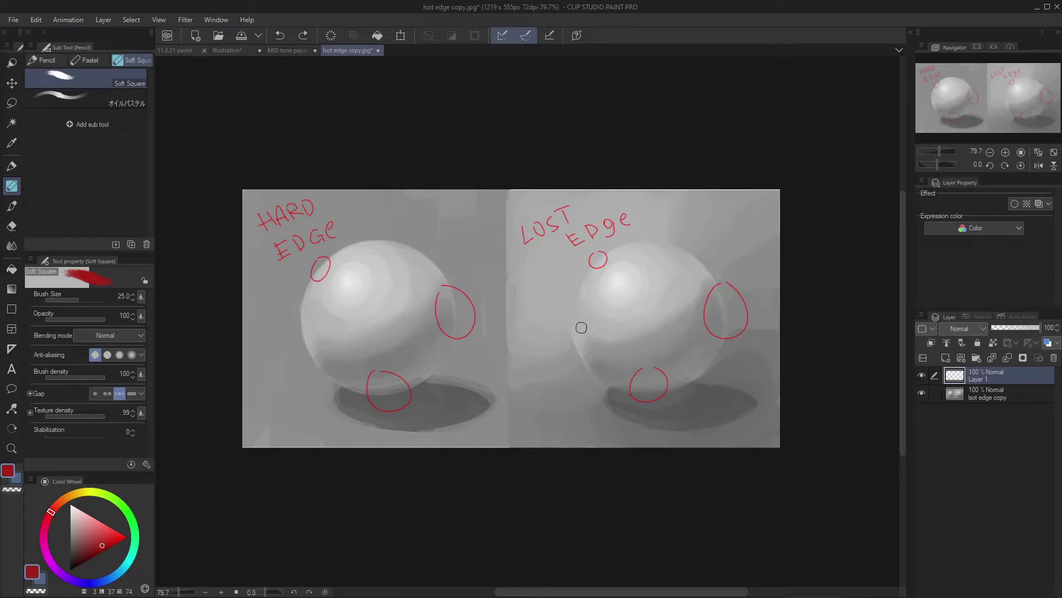
Enlarge Soft Square to size 80, try a stroke beside the hard-edge sphere and undo it.
scroll(522, 250, up, 1)
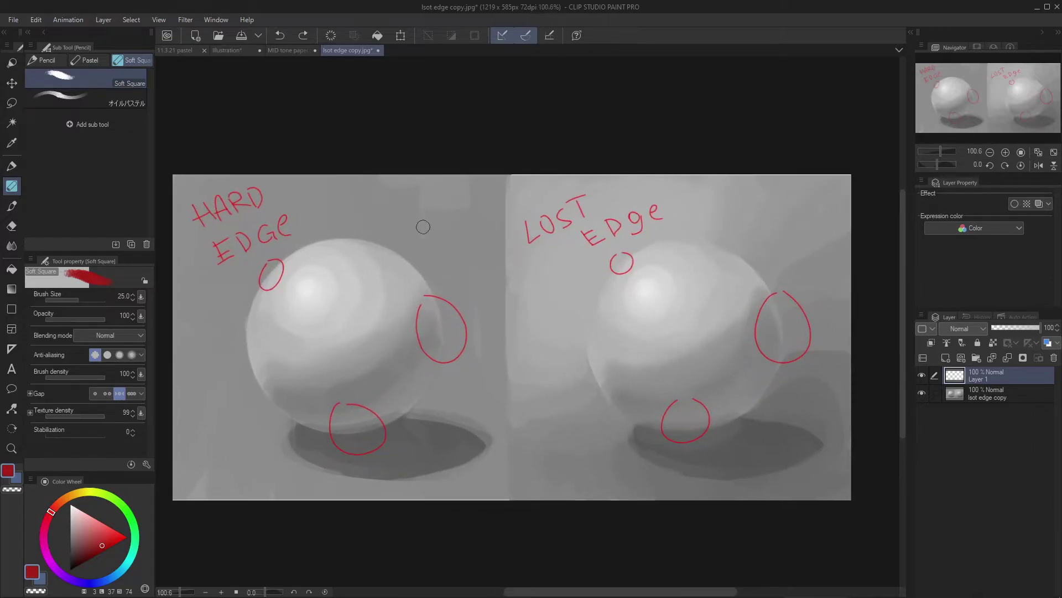
key(bracketright)
key(bracketright)
key(bracketright)
key(bracketright)
key(bracketright)
drag(447, 226, 500, 339)
key(ctrl+z)
Switch to the MID tone paper document, clear its selection and choose the Hard Round brush.
click(315, 50)
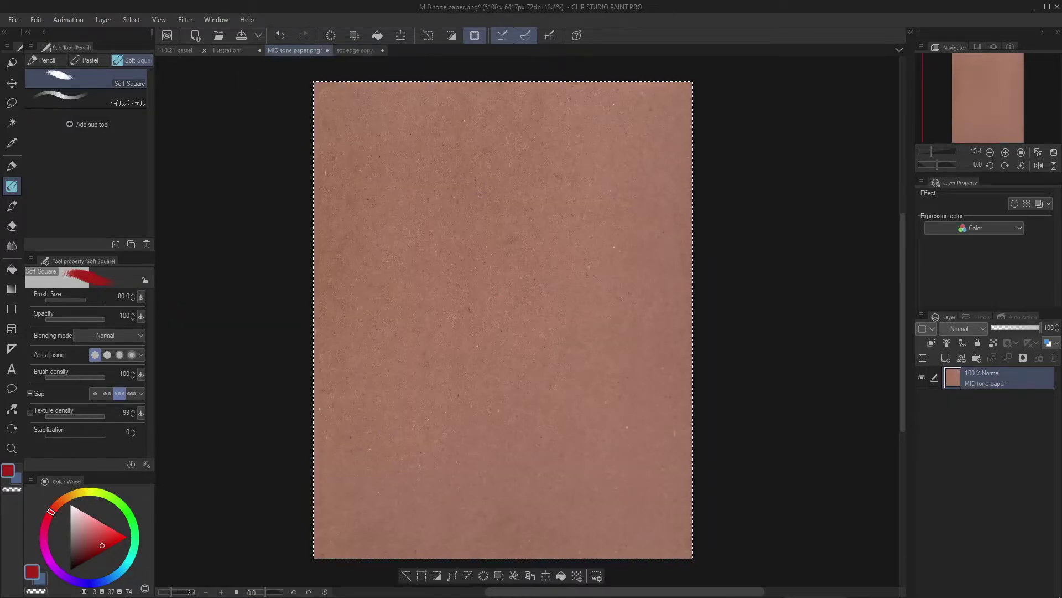
key(ctrl+d)
click(12, 205)
click(133, 75)
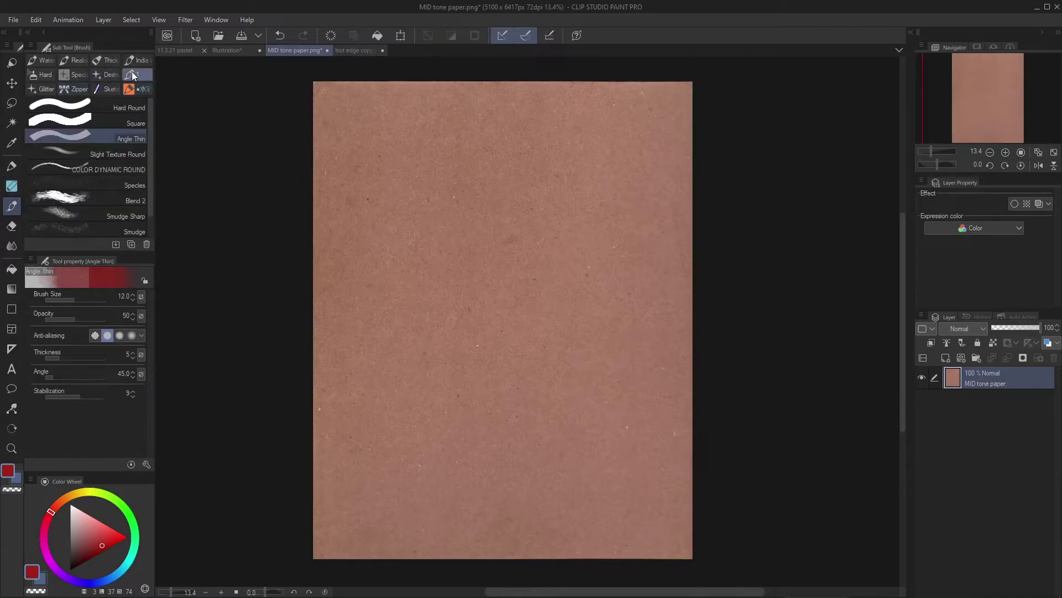
click(88, 107)
Draw a slanted cylindrical pastel stick in white outline on the upper part of the paper, undoing misplaced strokes.
scroll(424, 197, up, 1)
drag(344, 265, 508, 177)
key(ctrl+z)
drag(333, 268, 451, 203)
mouse_move(337, 281)
mouse_down()
mouse_move(457, 224)
mouse_move(460, 206)
mouse_move(462, 228)
mouse_move(444, 247)
mouse_up()
key(ctrl+z)
scroll(354, 252, up, 1)
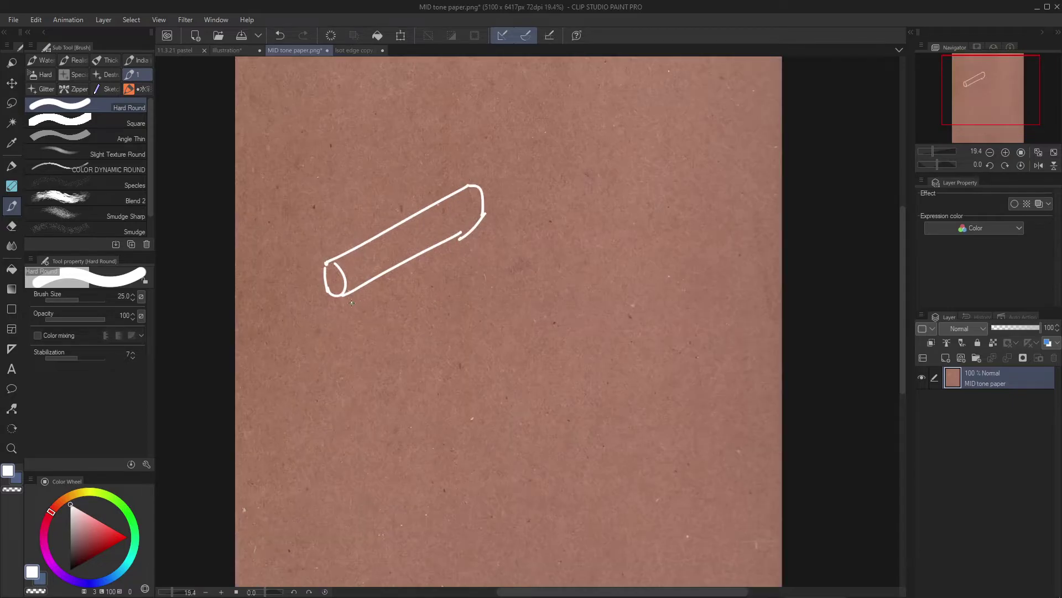
Mark the pastel stick's long side with a bracket line and tick, and point arrows at and away from its round end.
drag(395, 288, 485, 245)
drag(425, 280, 447, 306)
drag(314, 265, 350, 282)
drag(333, 274, 349, 272)
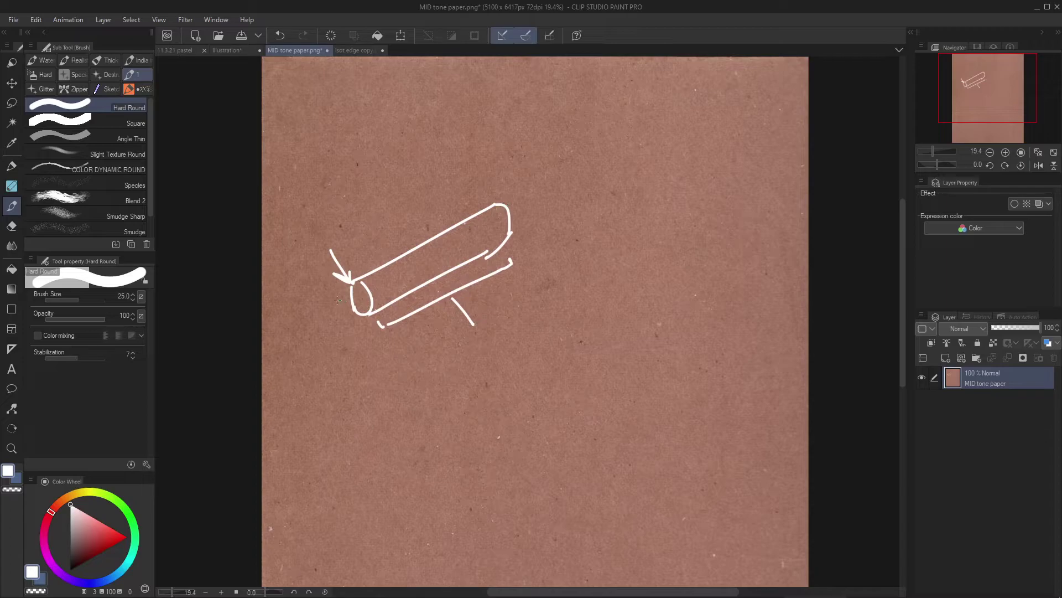
mouse_move(343, 314)
mouse_down()
mouse_move(333, 339)
mouse_move(348, 331)
mouse_move(318, 382)
mouse_move(327, 351)
mouse_up()
Sketch a slanted rectangular bar below the pastel stick, with a thin slanted stroke, a large circle and a small square beside it.
scroll(398, 288, down, 1)
drag(409, 297, 413, 234)
drag(412, 342, 425, 365)
drag(410, 342, 524, 307)
drag(524, 307, 535, 330)
mouse_move(425, 365)
mouse_down()
mouse_move(513, 310)
mouse_move(528, 321)
mouse_move(418, 365)
mouse_move(538, 286)
mouse_up()
mouse_move(501, 322)
mouse_down()
mouse_move(533, 280)
mouse_move(492, 310)
mouse_move(570, 263)
mouse_move(603, 280)
mouse_move(615, 254)
mouse_move(658, 285)
mouse_move(626, 293)
mouse_up()
scroll(574, 293, down, 1)
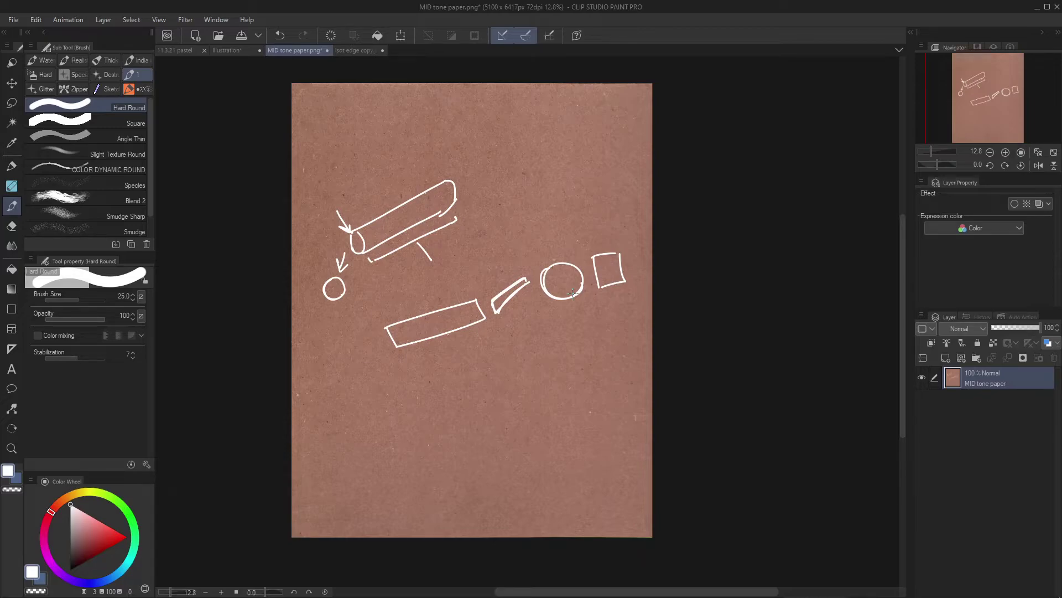
Check the hard-edge and lost-edge sphere reference again and return to the MID tone paper sketches.
click(350, 50)
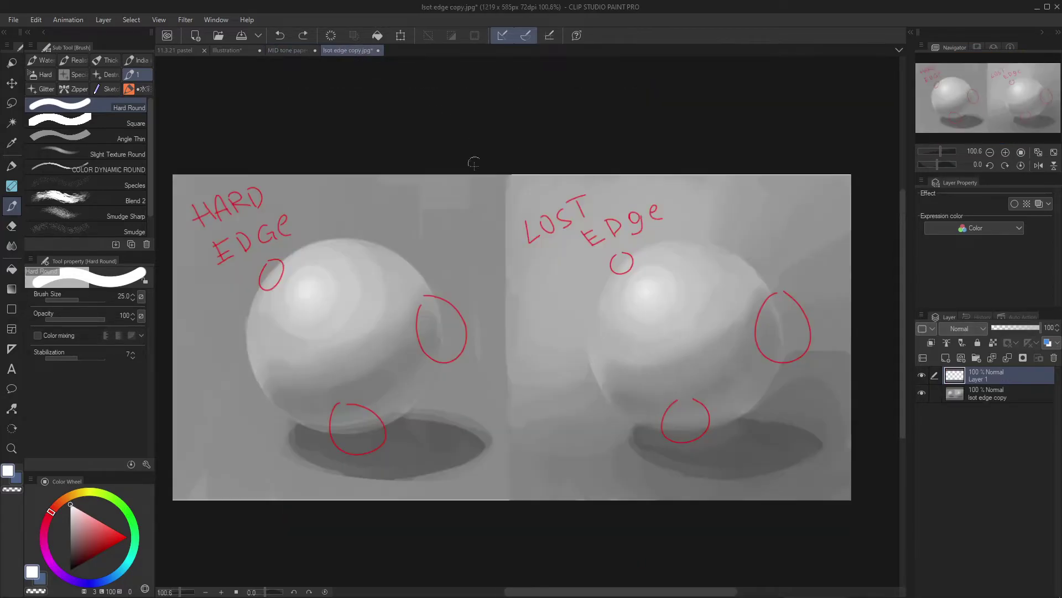
click(293, 51)
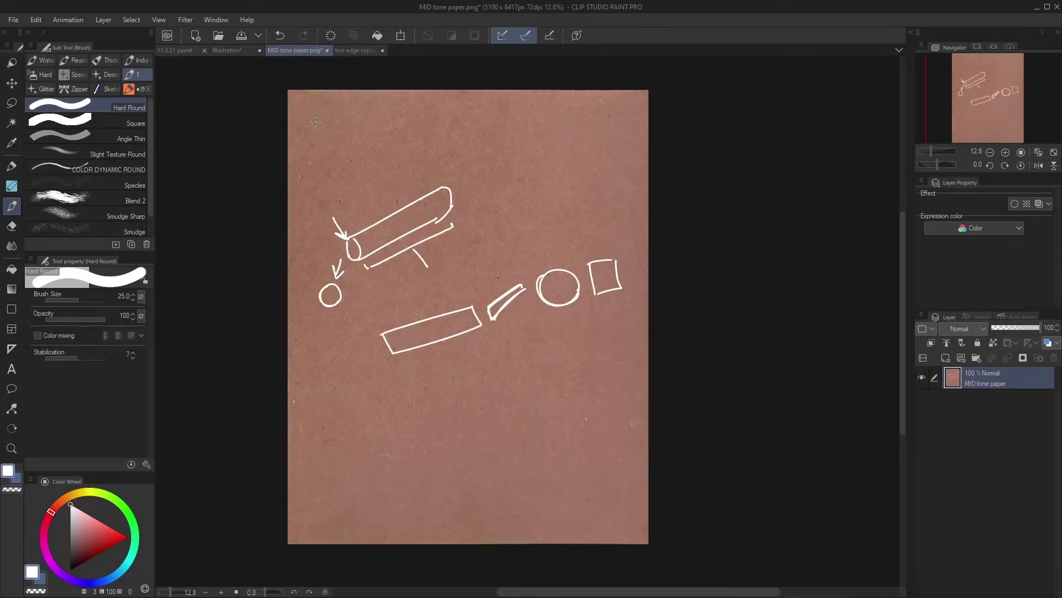